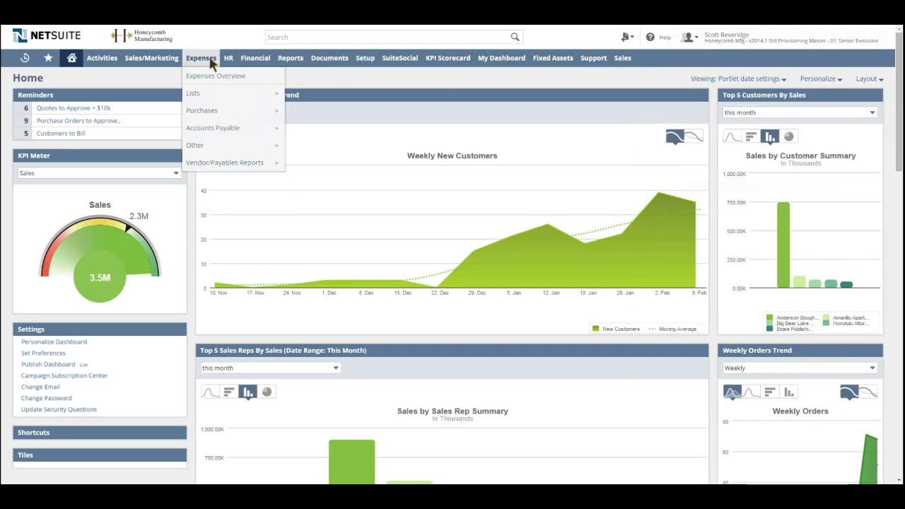
mouse_move(411, 62)
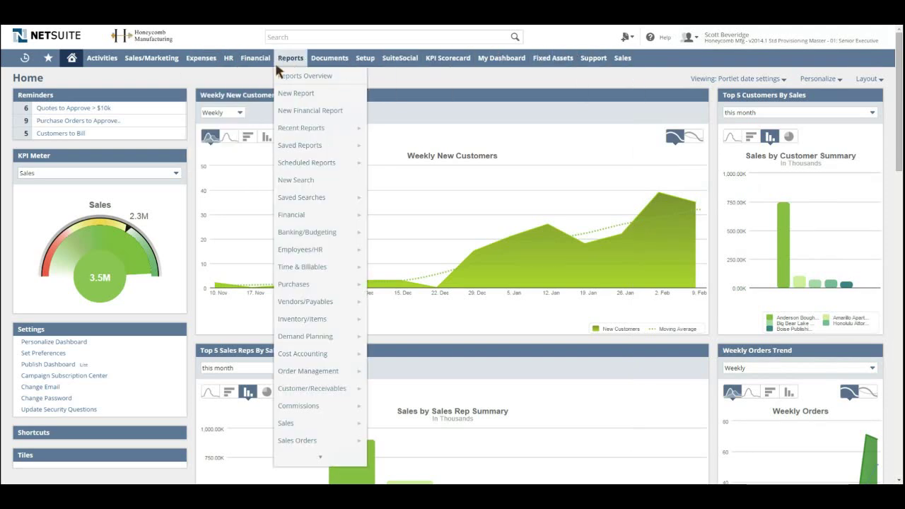
mouse_move(165, 62)
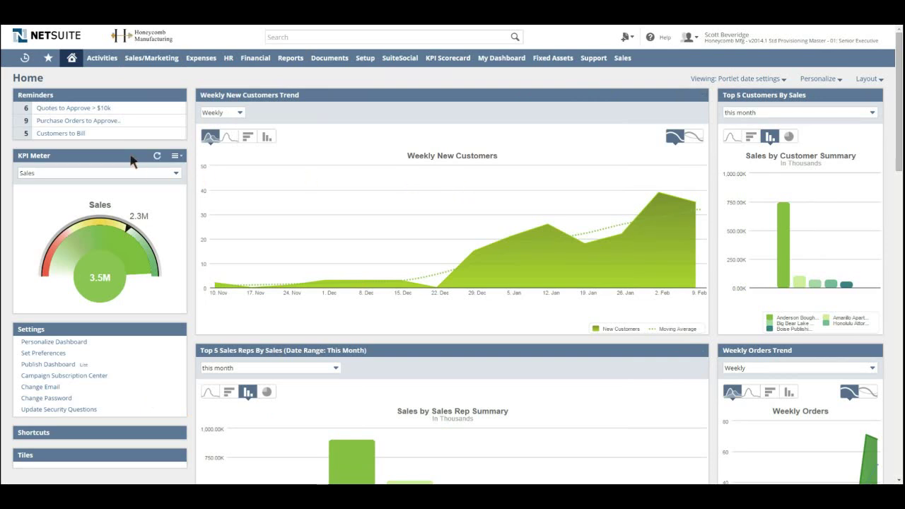
mouse_move(323, 97)
left_mouse_down()
mouse_move(121, 166)
mouse_move(328, 114)
left_mouse_up()
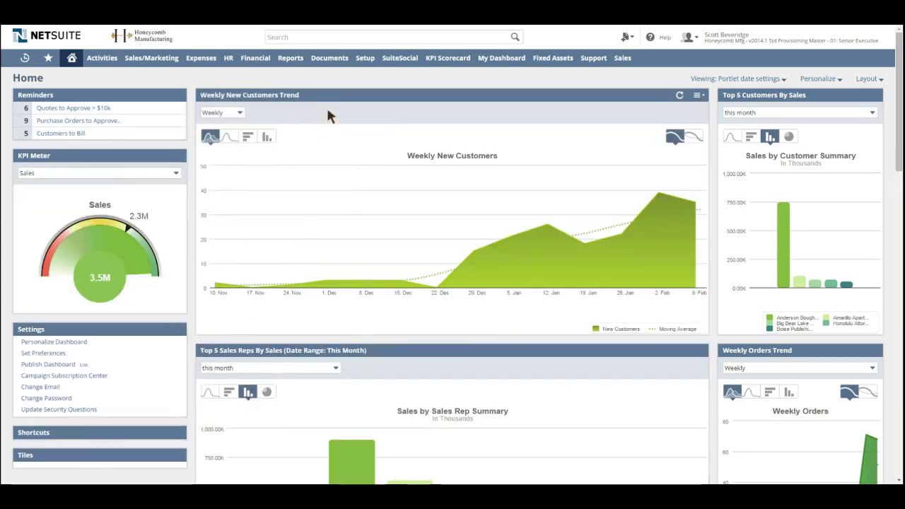
left_click(701, 97)
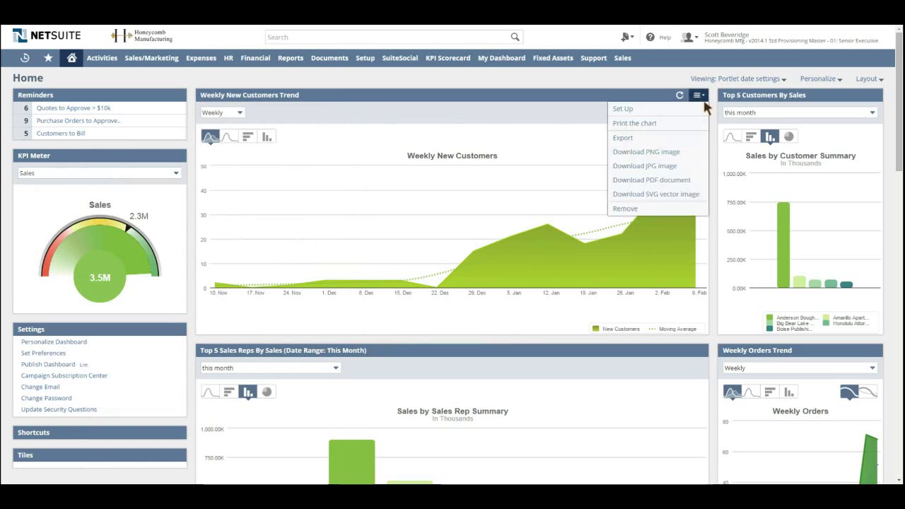
left_click(813, 79)
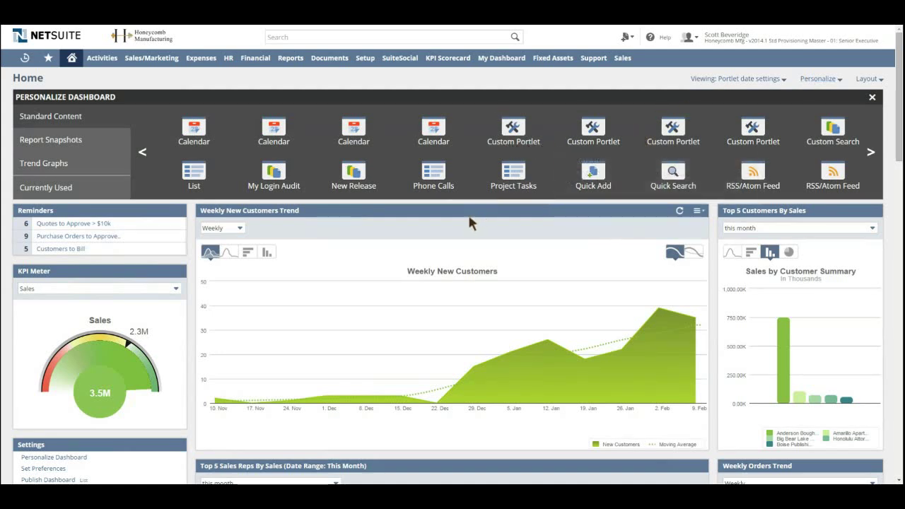
left_click(191, 251)
left_click(872, 97)
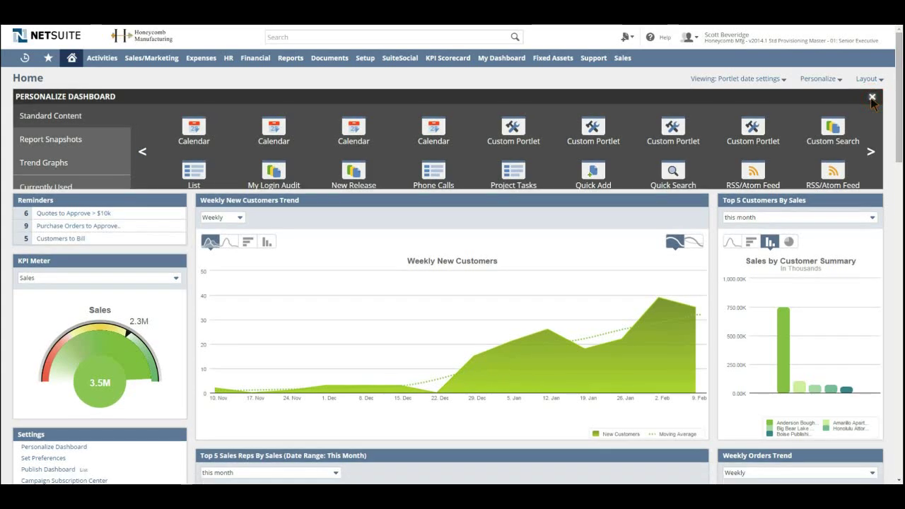
scroll(533, 182, "down", 5)
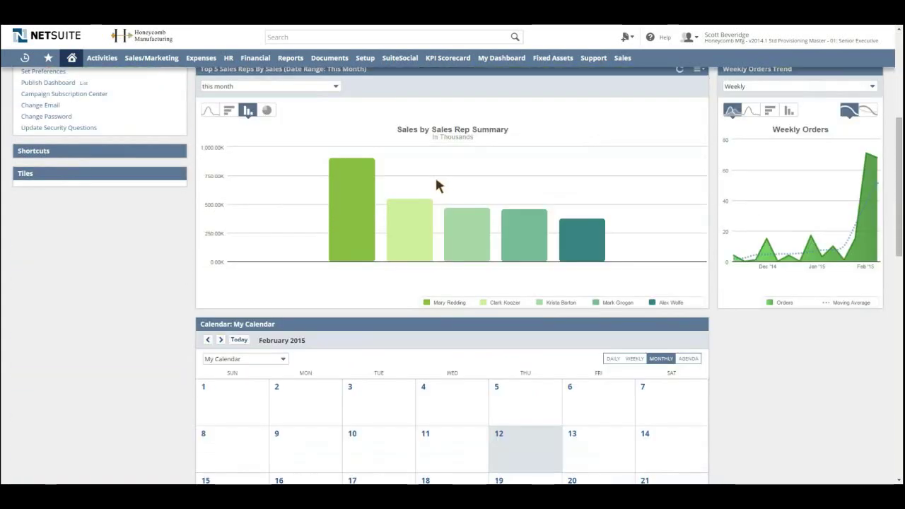
mouse_move(420, 186)
scroll(403, 188, "down", 1)
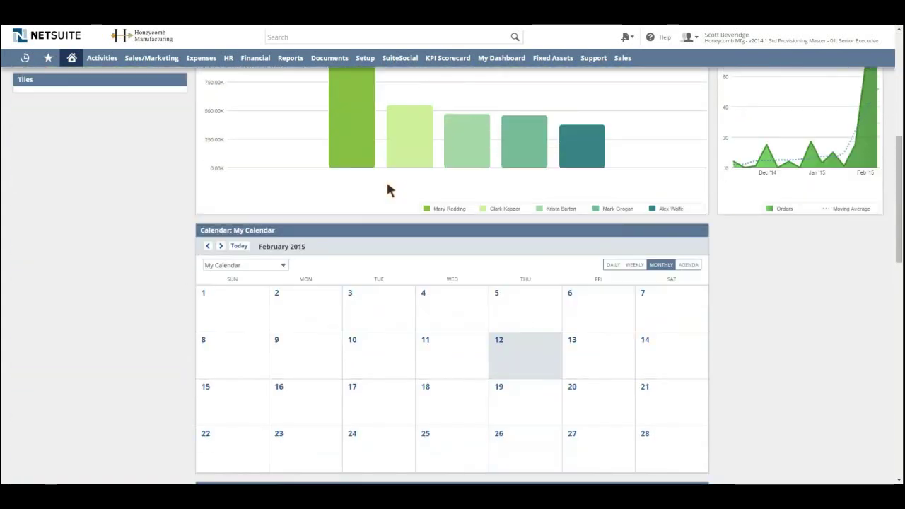
scroll(353, 205, "down", 3)
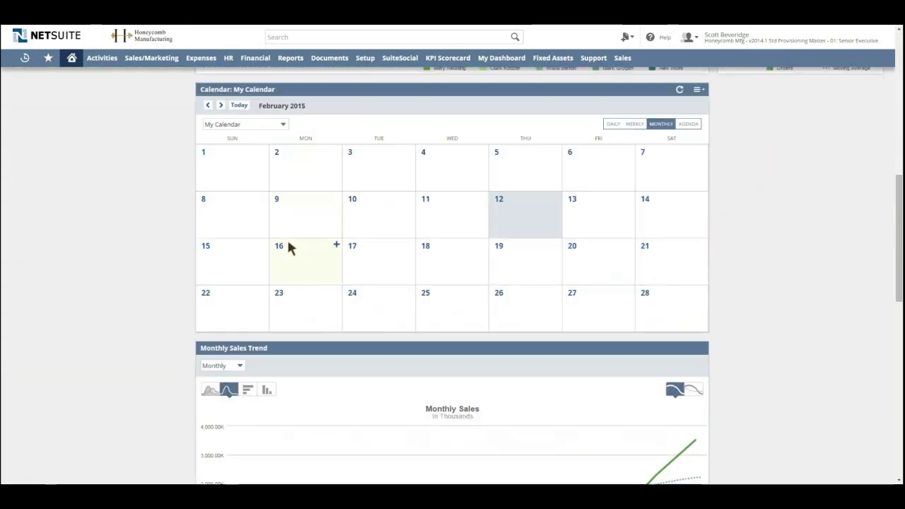
left_click(391, 210)
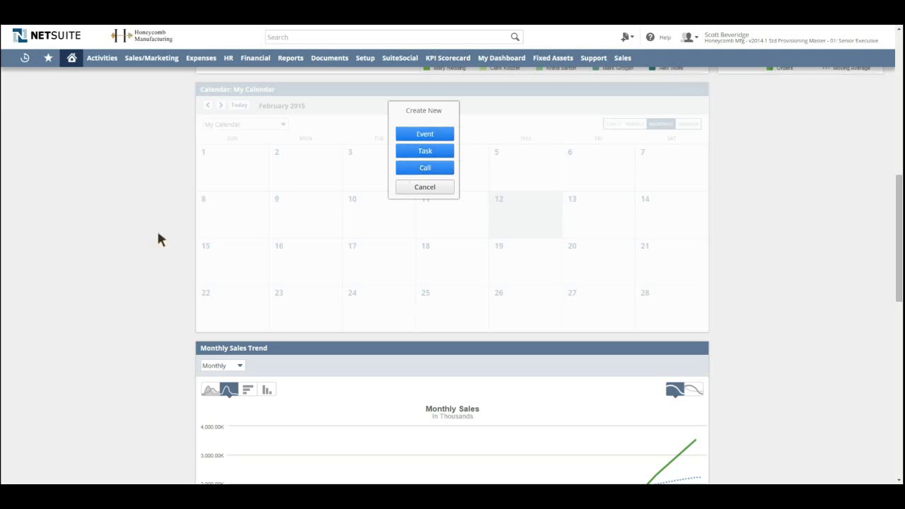
scroll(158, 226, "down", 4)
scroll(162, 232, "down", 1)
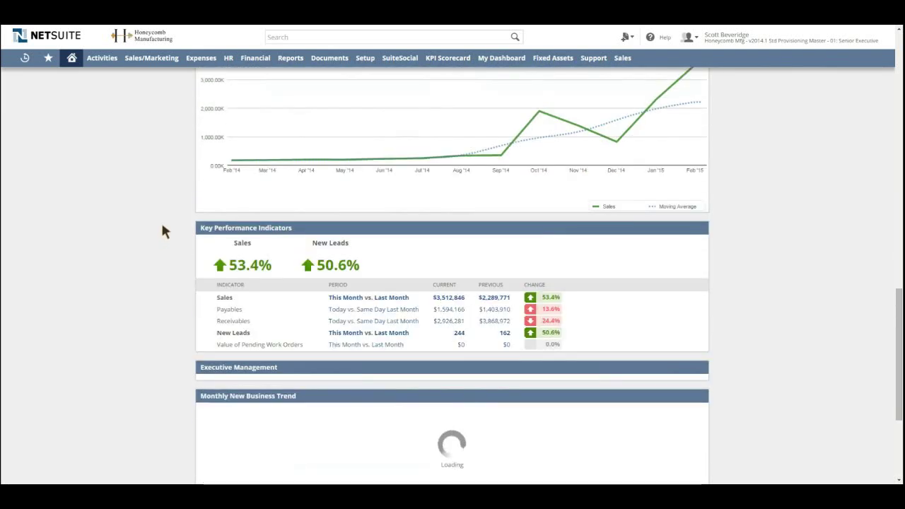
scroll(162, 227, "up", 5)
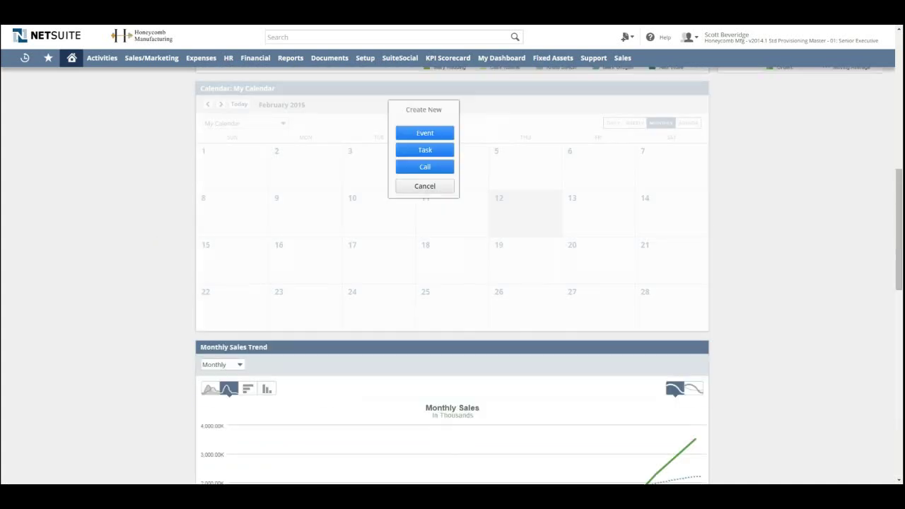
scroll(256, 216, "down", 3)
scroll(256, 217, "down", 1)
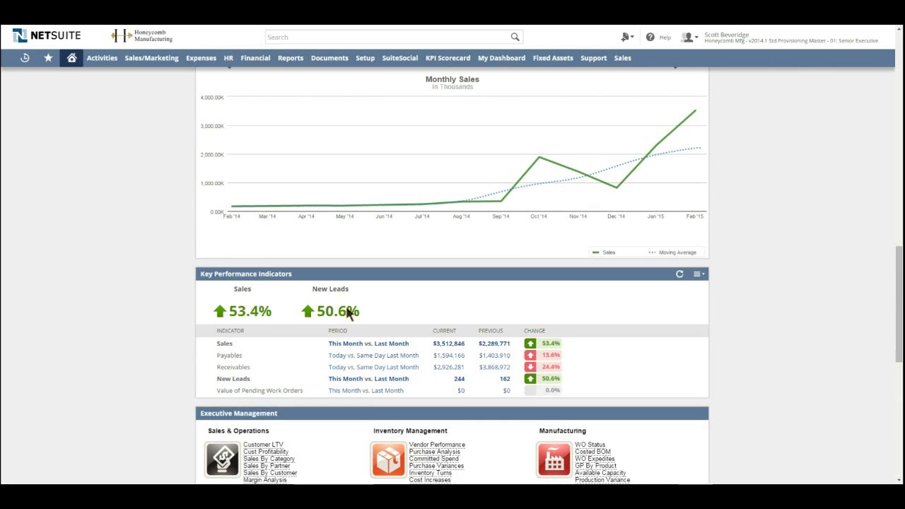
scroll(369, 308, "down", 1)
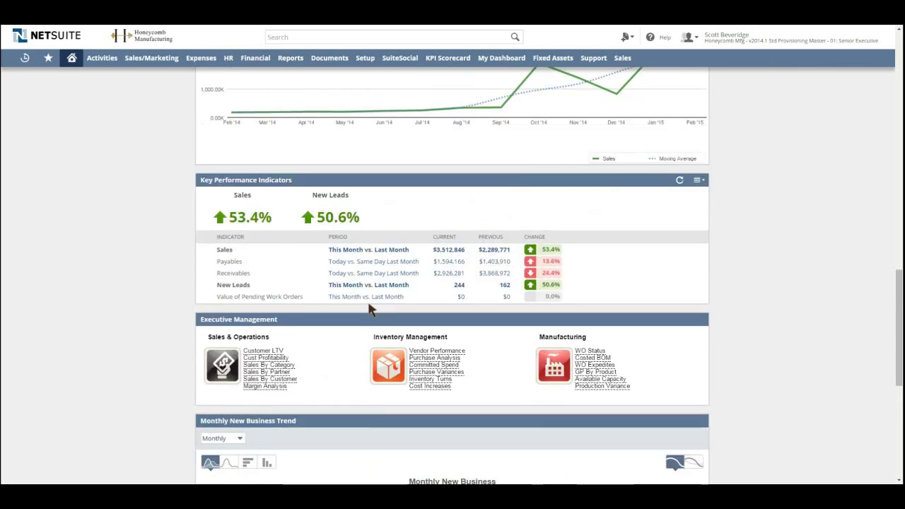
scroll(369, 308, "down", 4)
scroll(369, 301, "up", 1)
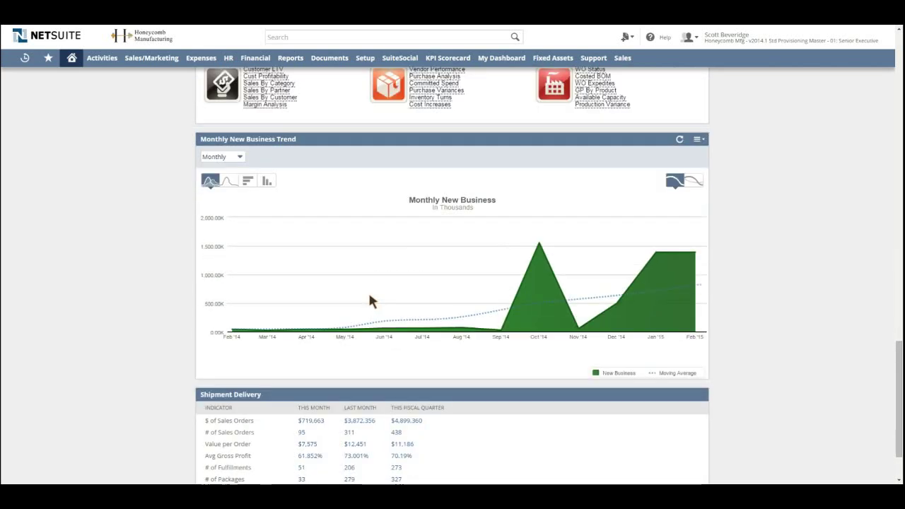
scroll(369, 300, "up", 12)
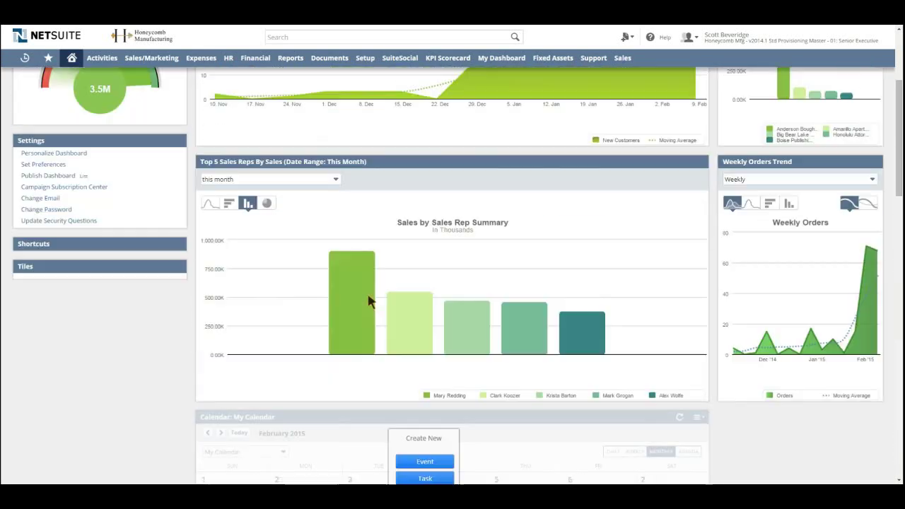
mouse_move(368, 301)
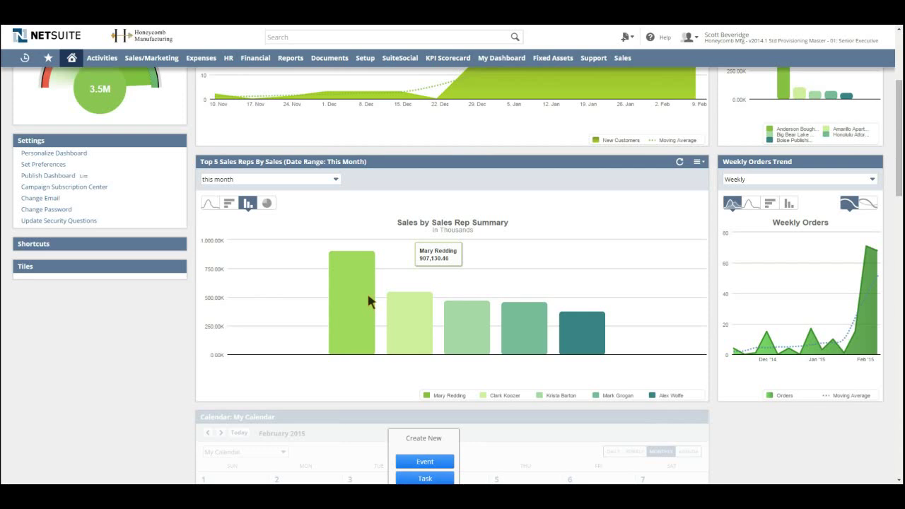
scroll(367, 301, "up", 3)
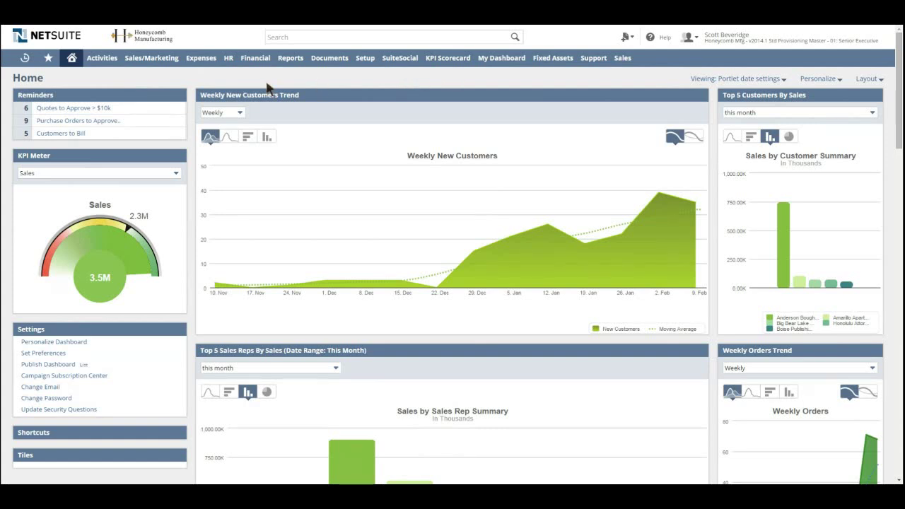
Step: Switch to the 04: VP Sales role from the header's role menu
mouse_move(259, 61)
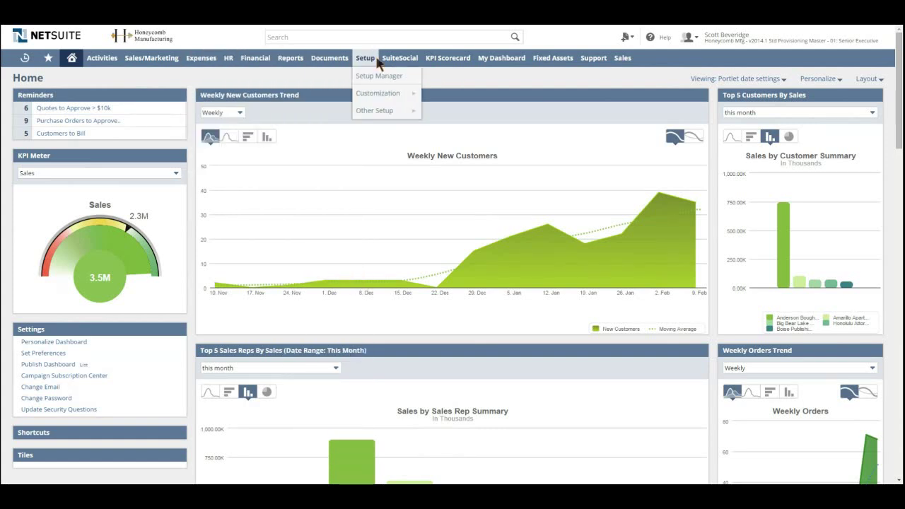
mouse_move(775, 43)
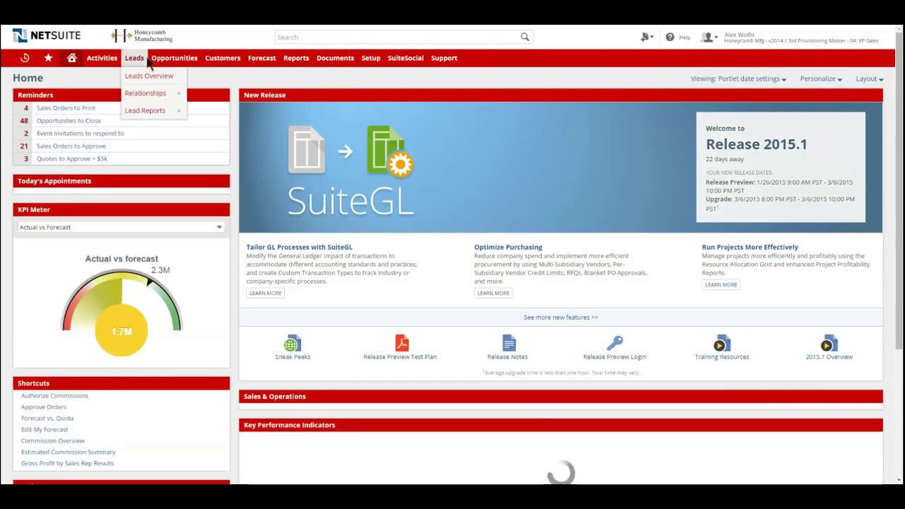
mouse_move(473, 63)
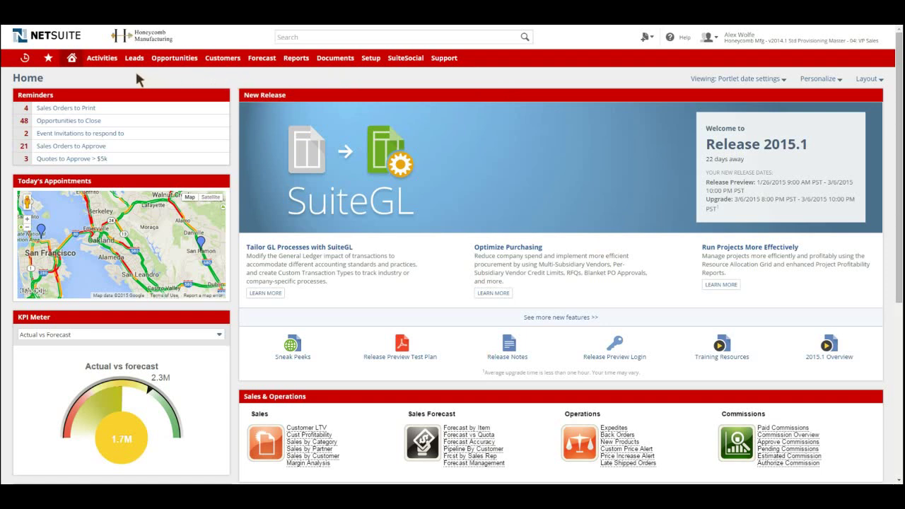
mouse_move(133, 63)
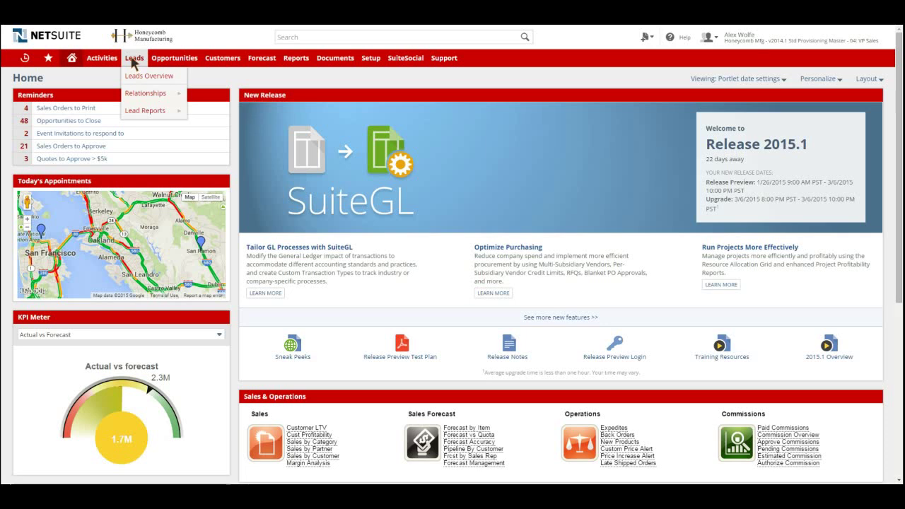
mouse_move(166, 94)
mouse_move(199, 93)
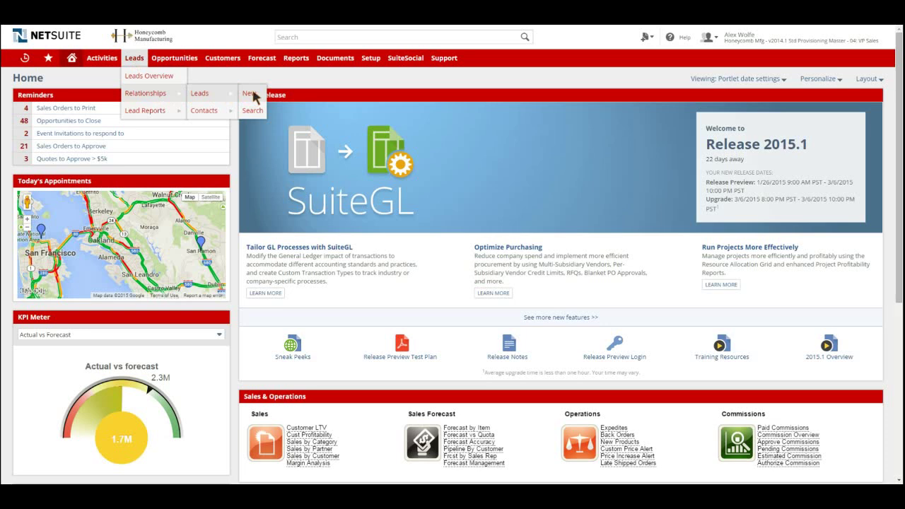
Step: Start a new lead with company name 'Biker's Delight' and no parent company
left_click(253, 96)
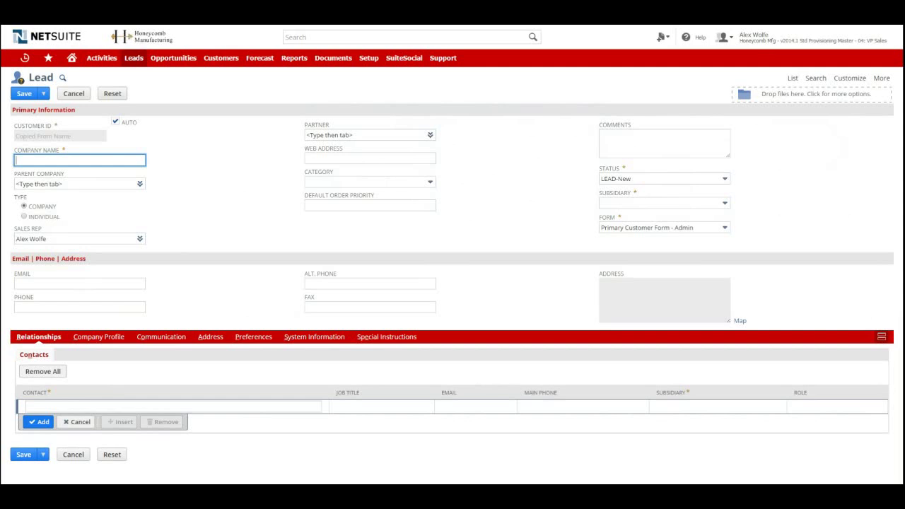
type("b")
type("Bik")
type("er's Delight")
key("Tab")
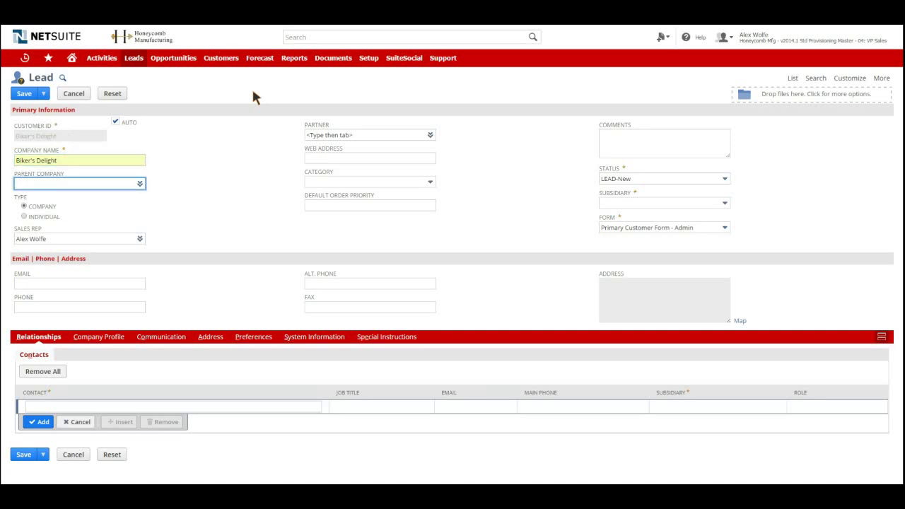
left_click(215, 173)
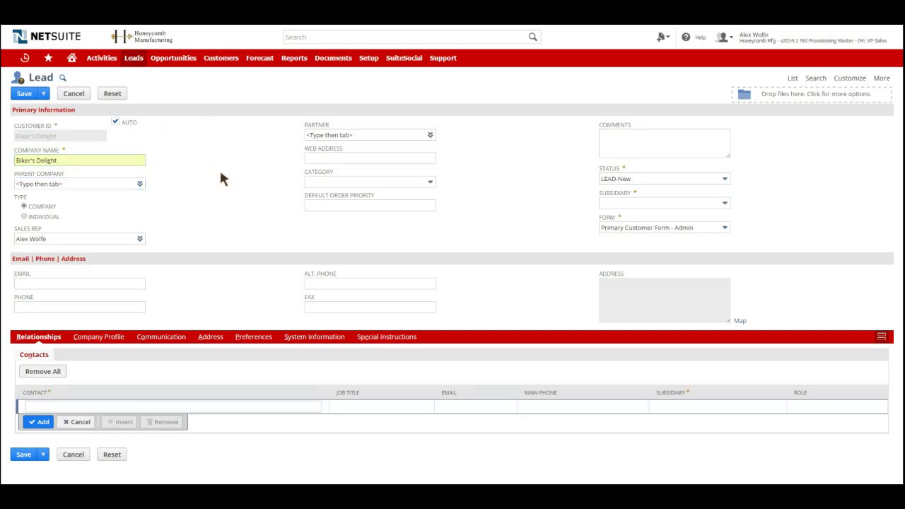
Step: Set the lead's subsidiary to Honeycomb UK
left_click(655, 203)
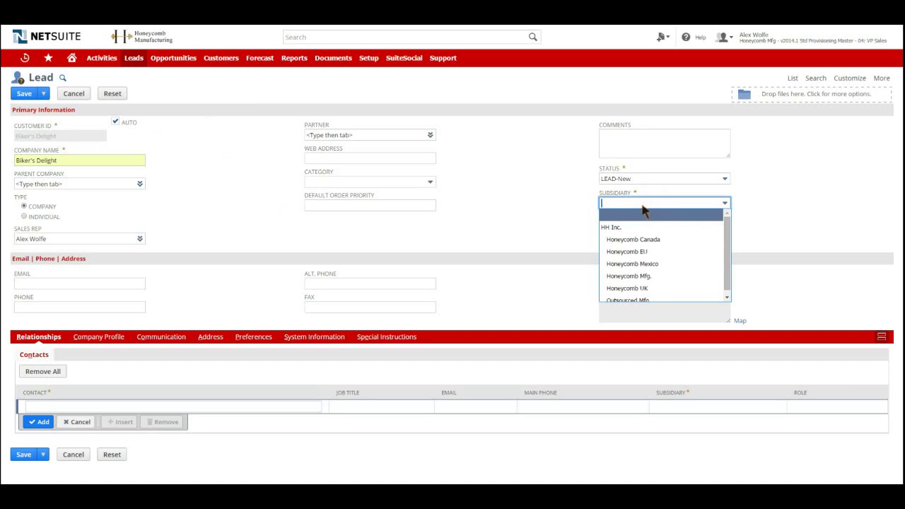
left_click(643, 204)
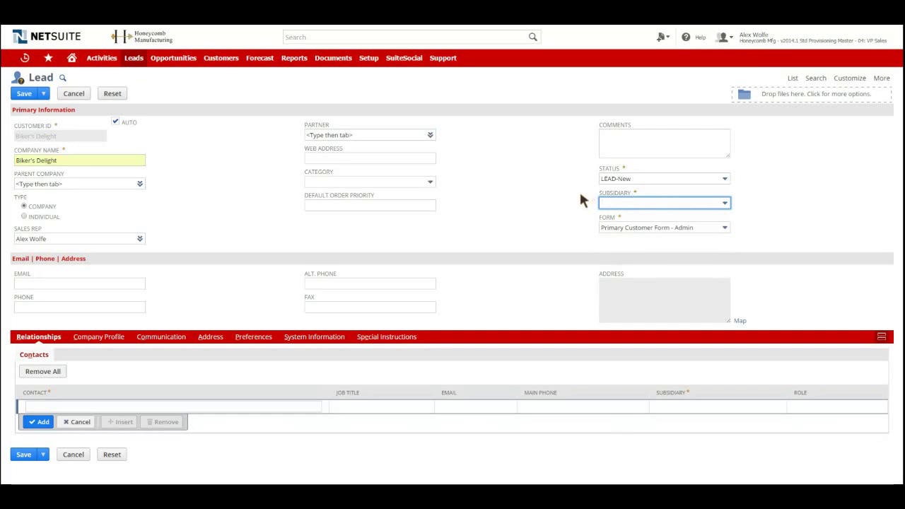
left_click(649, 205)
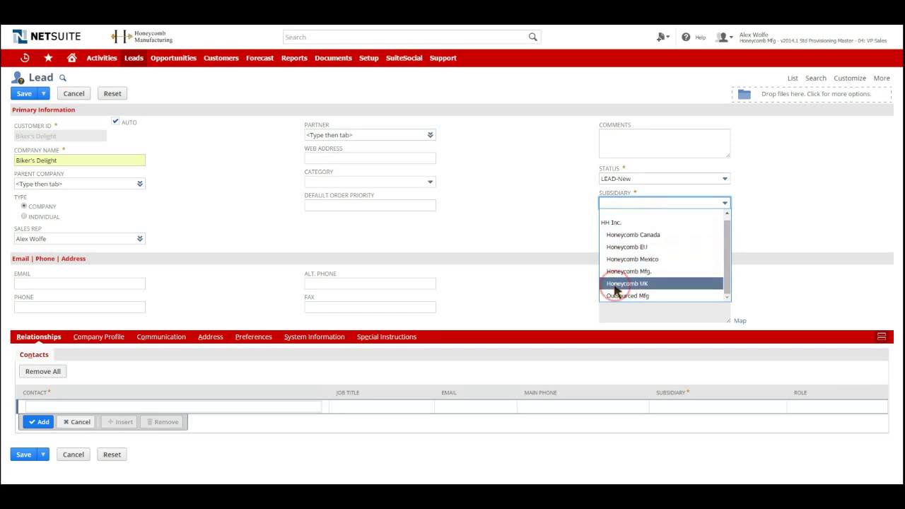
left_click(615, 284)
left_click(354, 248)
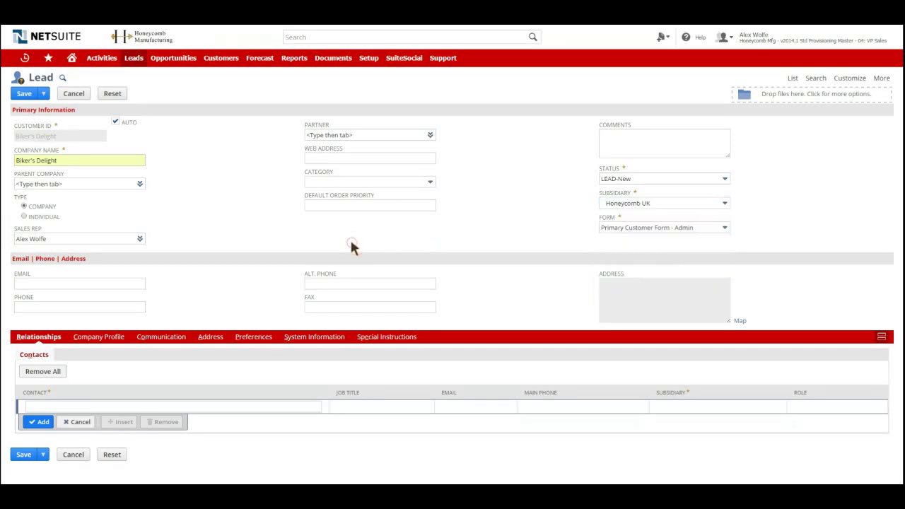
Step: Enter the company's phone number on the lead
left_click(120, 278)
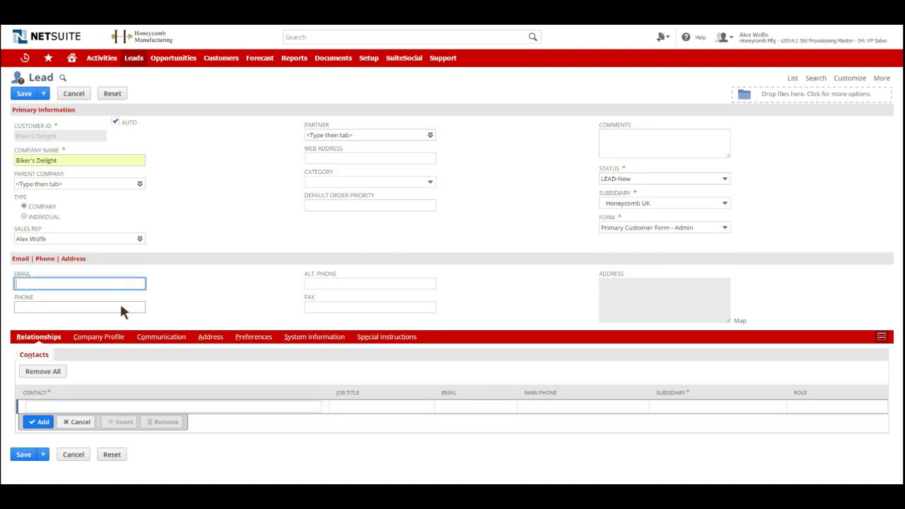
left_click(118, 306)
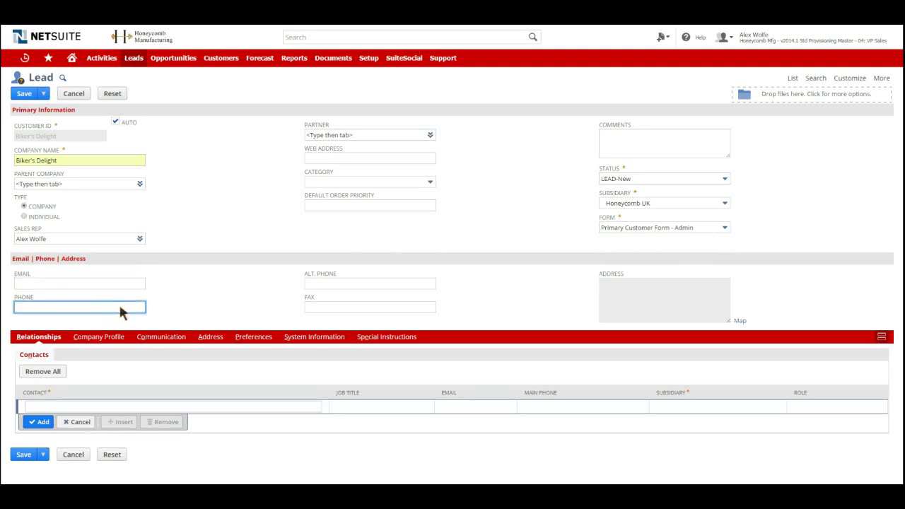
key("Tab")
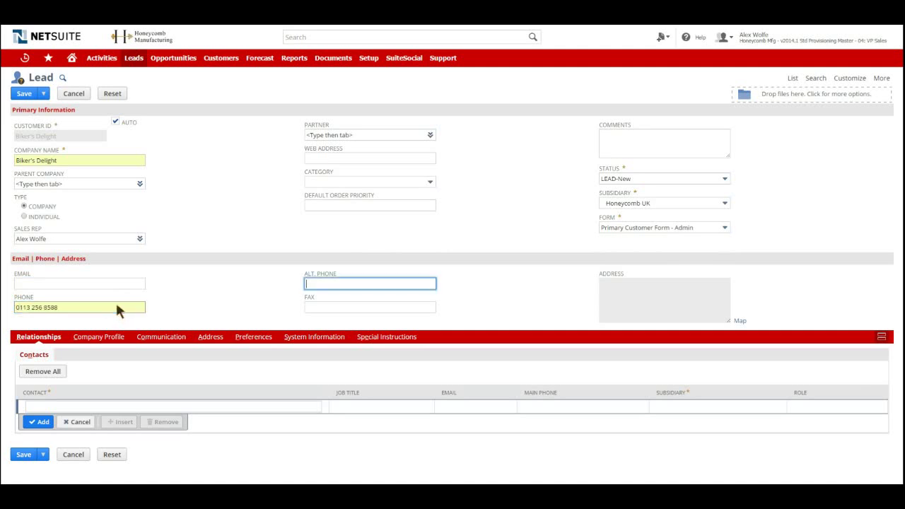
Step: Edit the lead's default address and enter the first street address line
left_click(200, 341)
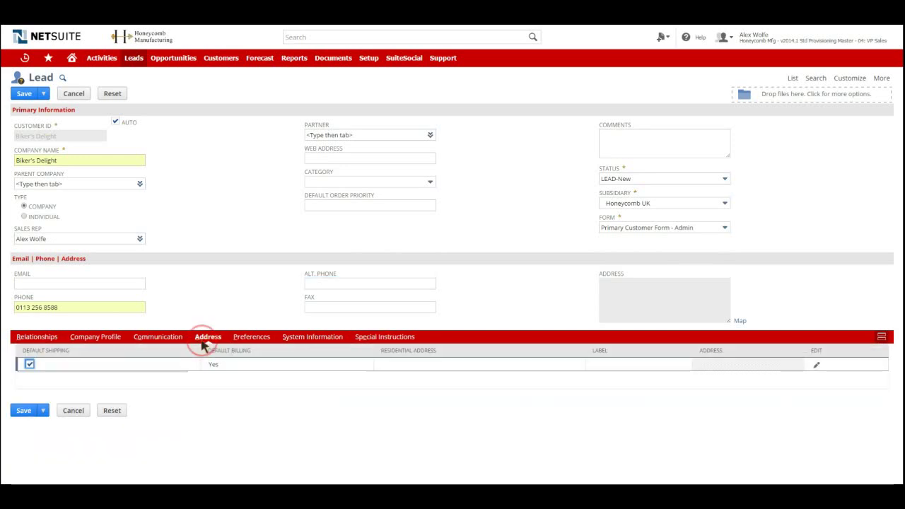
left_click(817, 366)
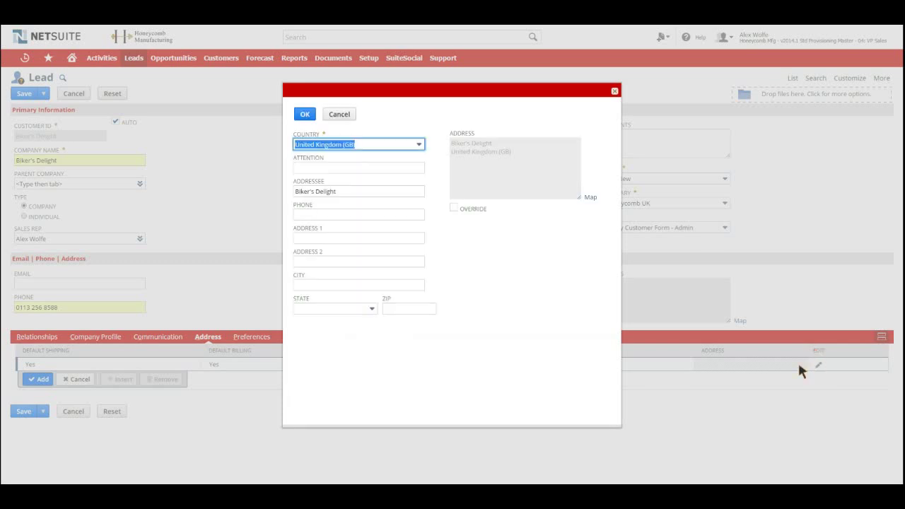
left_click(342, 239)
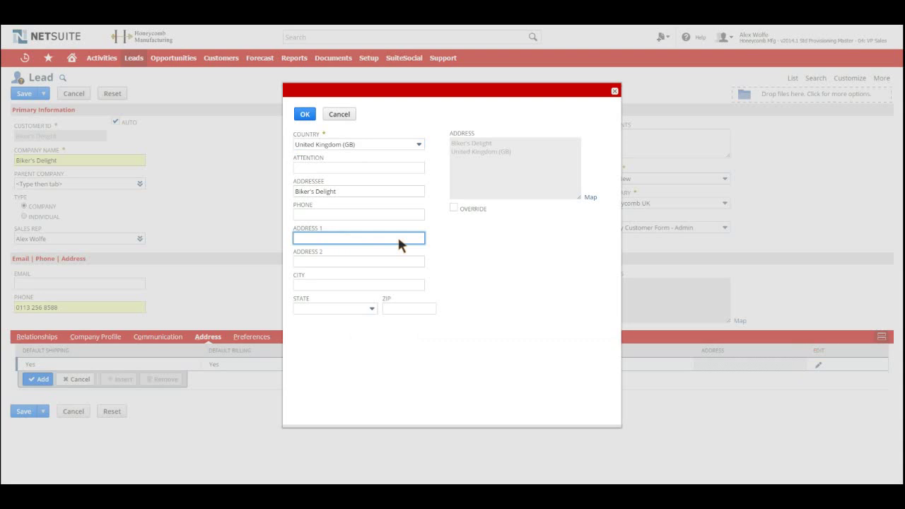
key("Tab")
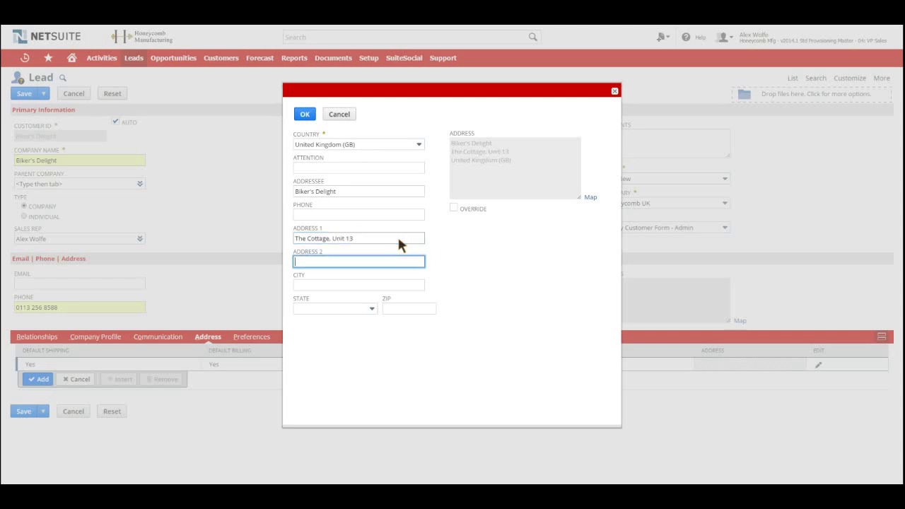
Step: Fill in the second address line, city, county and postcode, then confirm the address
key("Tab")
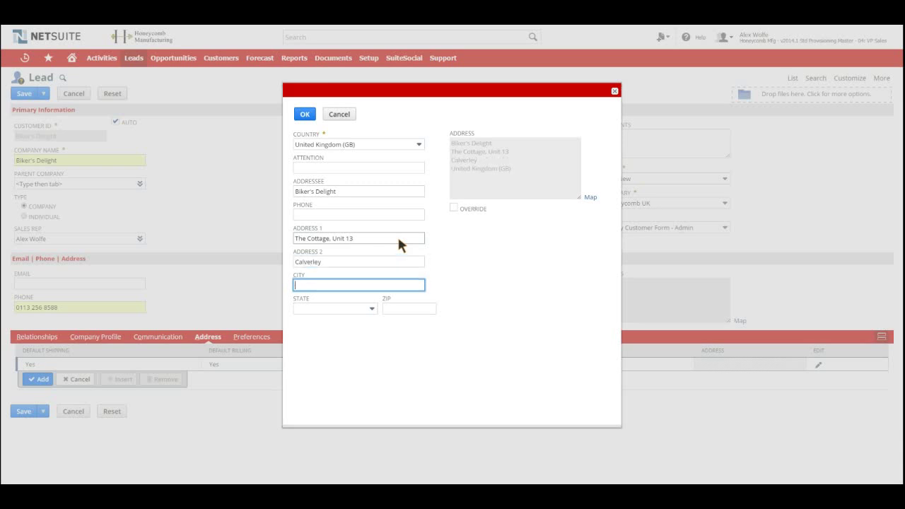
key("Tab")
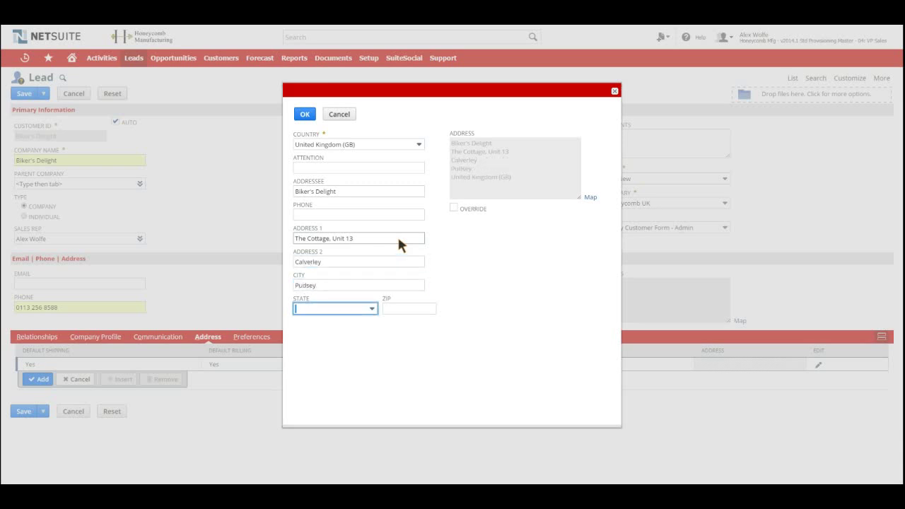
key("Tab")
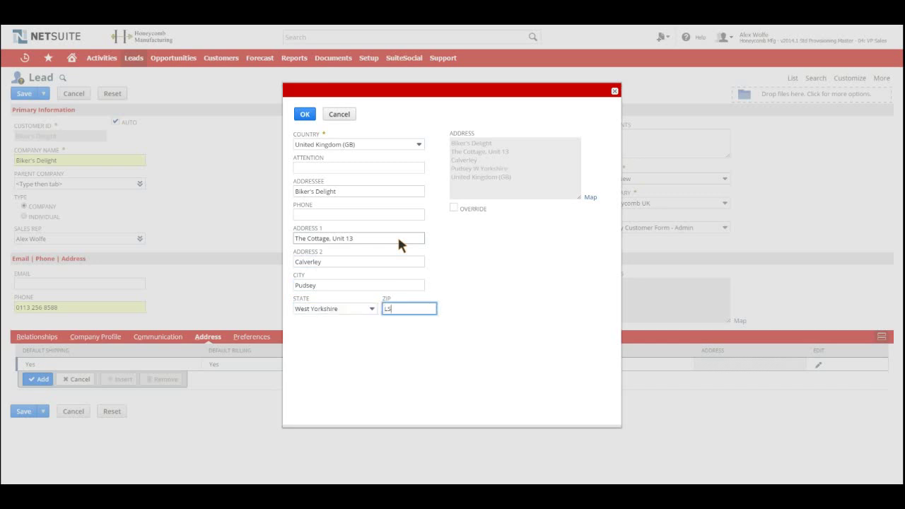
left_click(303, 118)
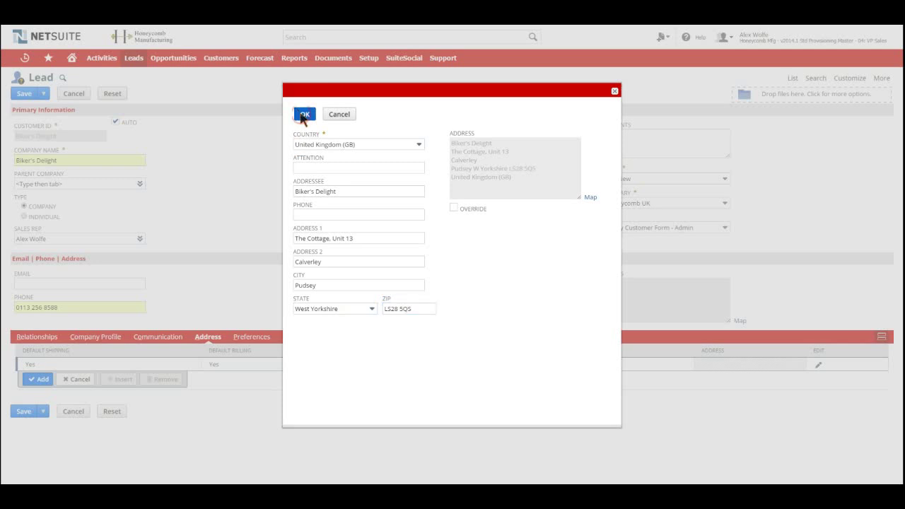
left_click(303, 117)
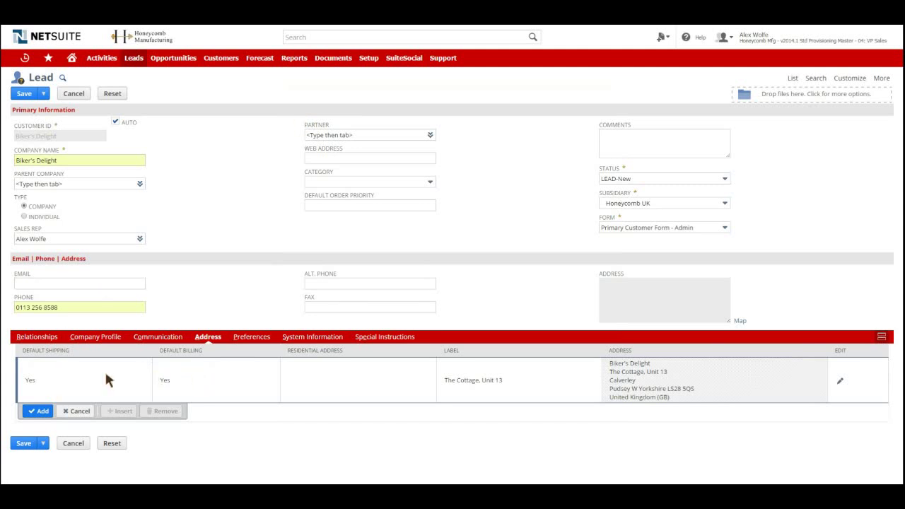
Step: Add the address to the lead's address list and save the Biker's Delight lead
left_click(27, 413)
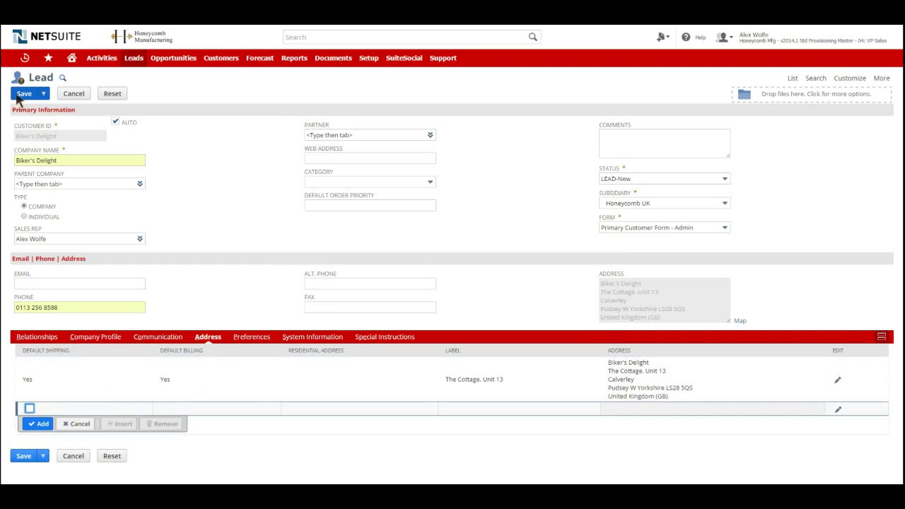
left_click(18, 97)
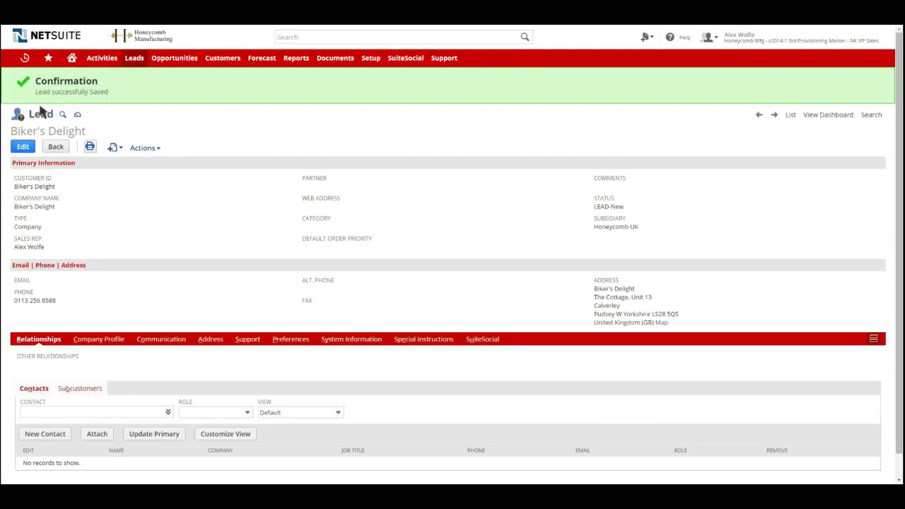
mouse_move(103, 64)
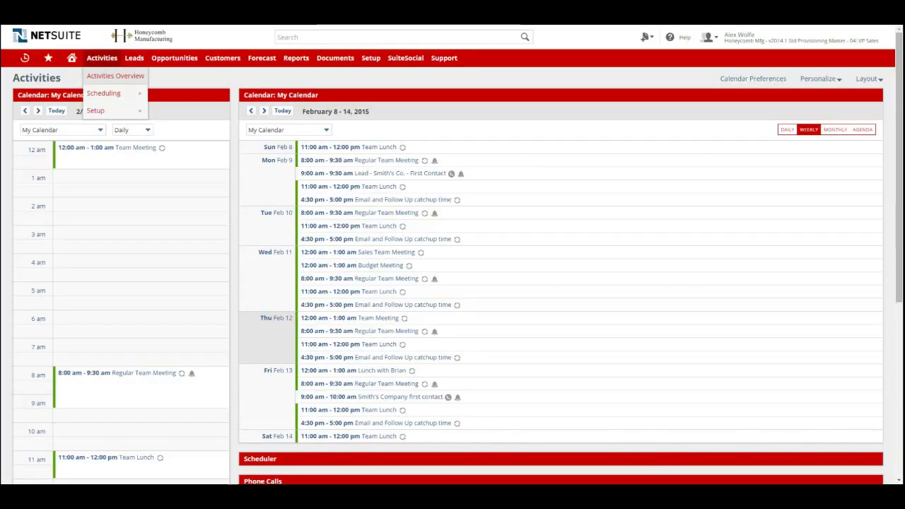
Step: Advance the daily calendar to Monday 2/16/2015 and create a phone call at 2 pm
left_click(35, 112)
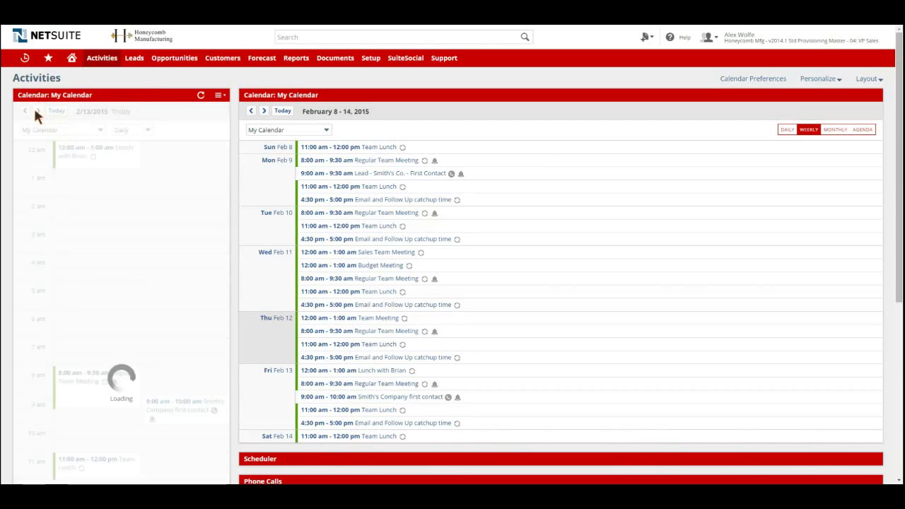
left_click(35, 112)
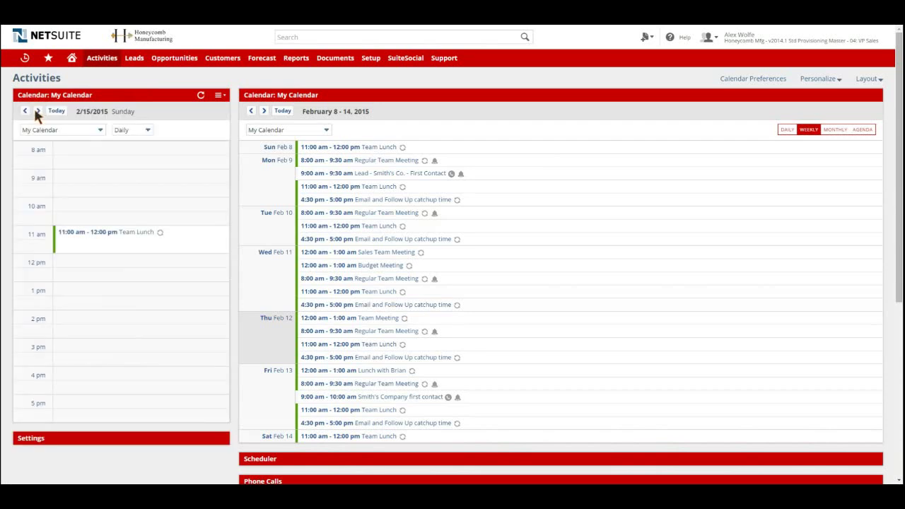
left_click(36, 112)
left_click(35, 111)
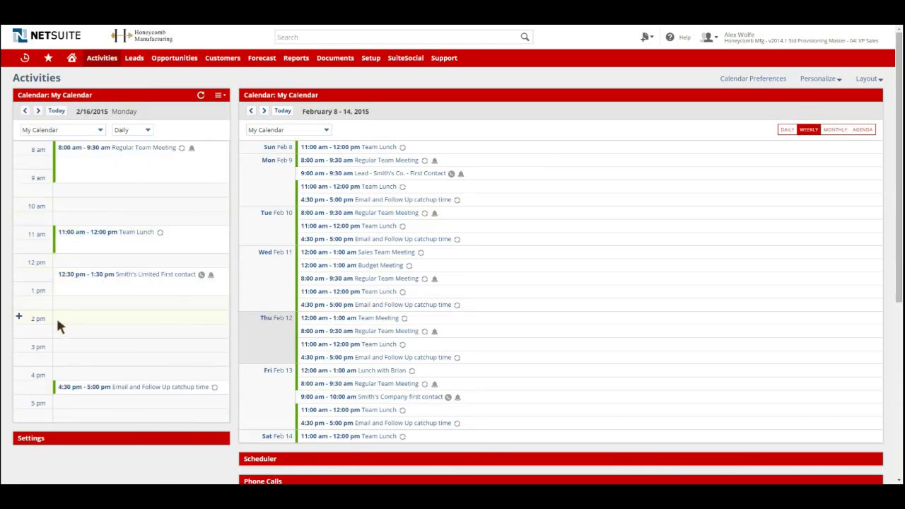
left_click(20, 318)
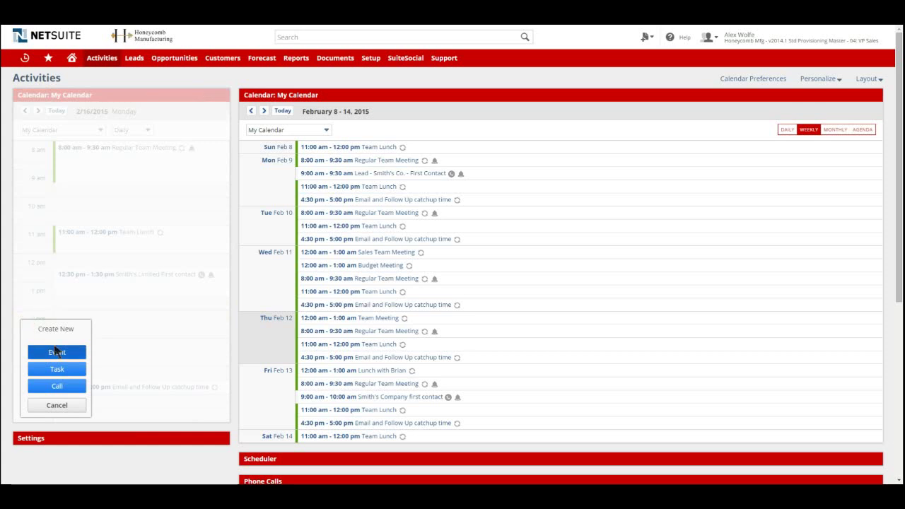
left_click(56, 389)
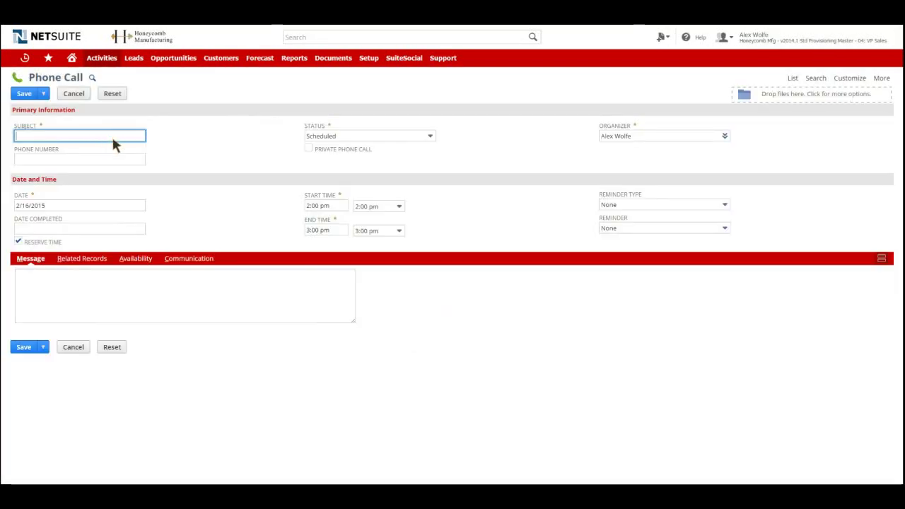
Step: Title the phone call 'Biker's Delight - First Contact'
type("b")
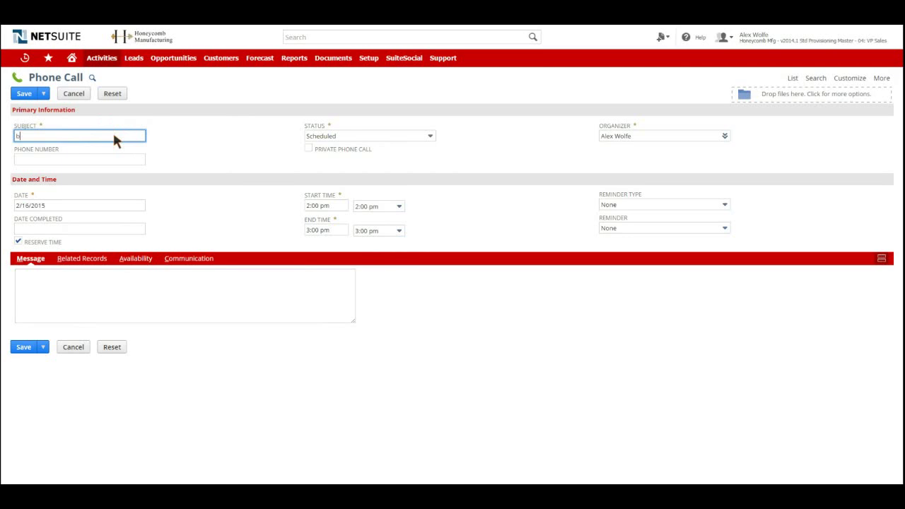
key("BackSpace")
type("Biker's Delight - First Contact")
Step: Set an email reminder 10 minutes before the call
left_click(631, 205)
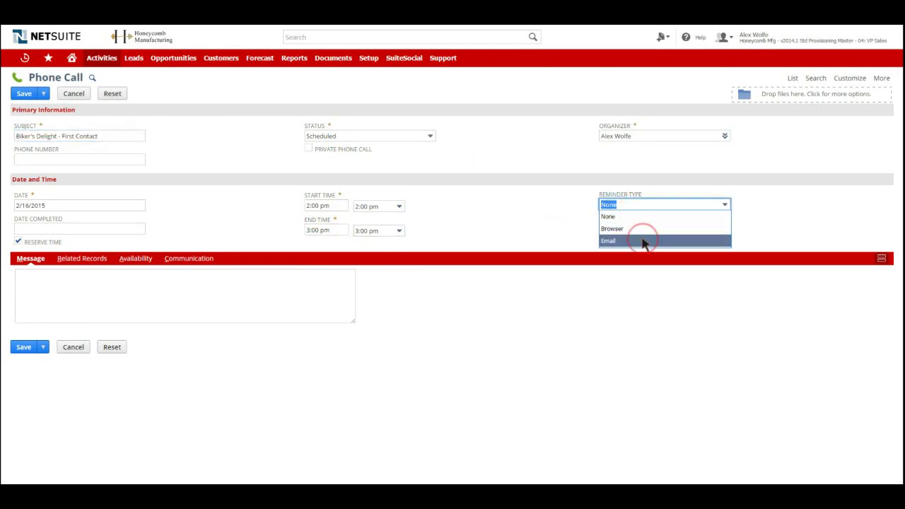
left_click(644, 241)
left_click(647, 227)
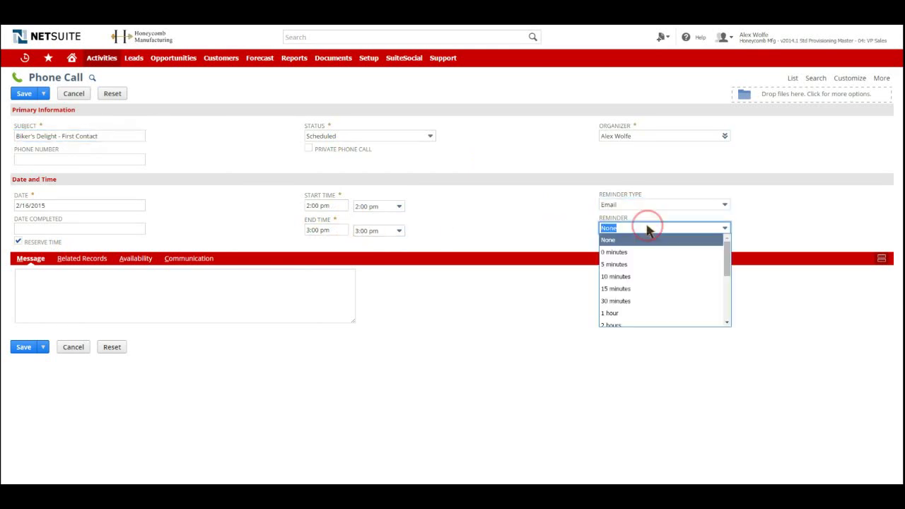
left_click(652, 277)
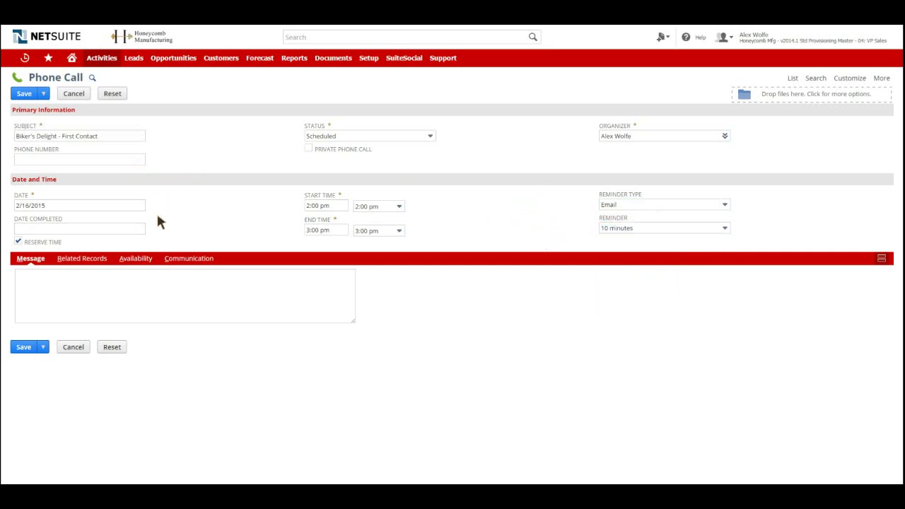
left_click(77, 259)
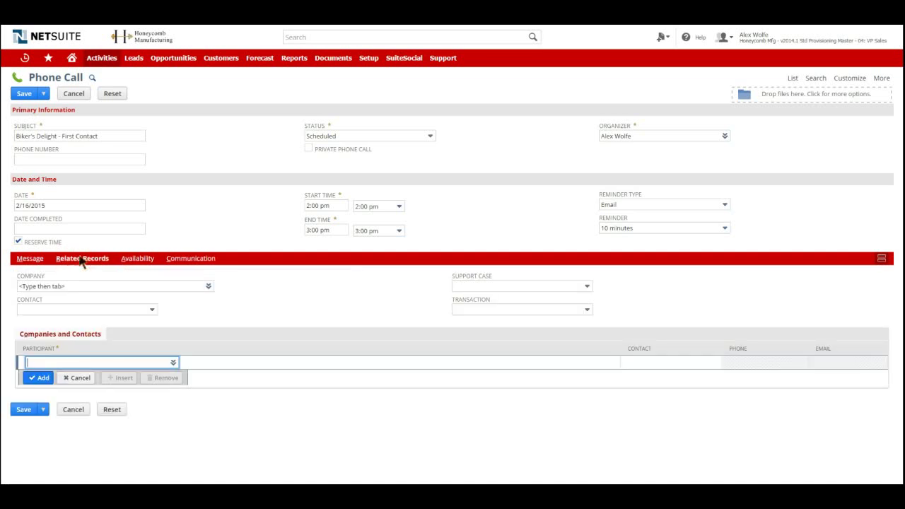
Step: Set the call's company to Biker's Delight and save the phone call
left_click(81, 286)
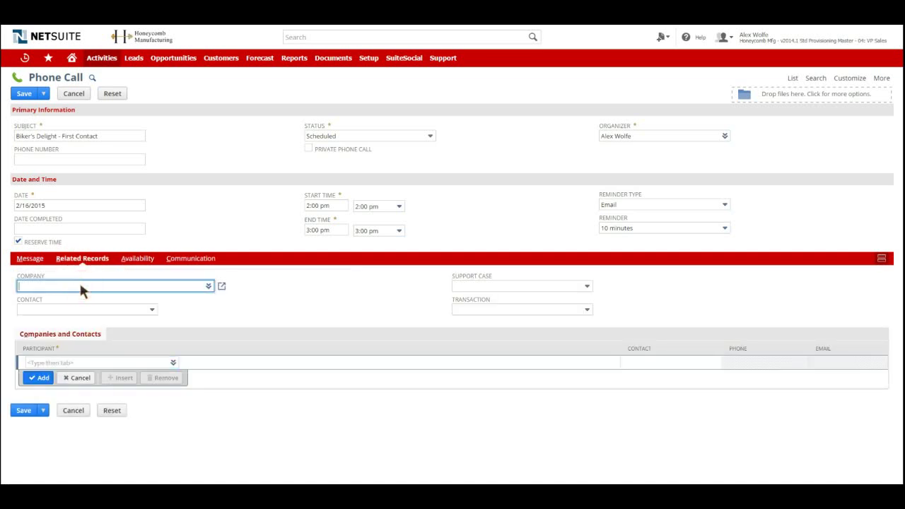
type("biker")
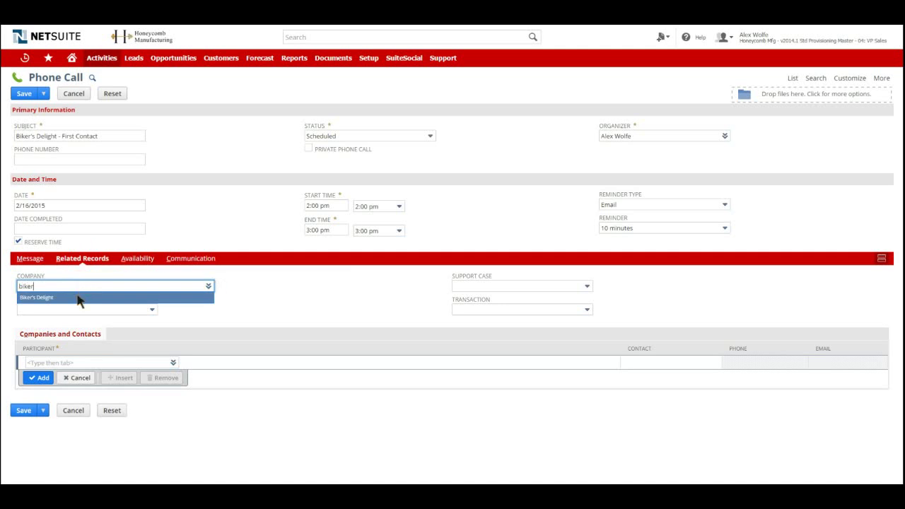
left_click(78, 298)
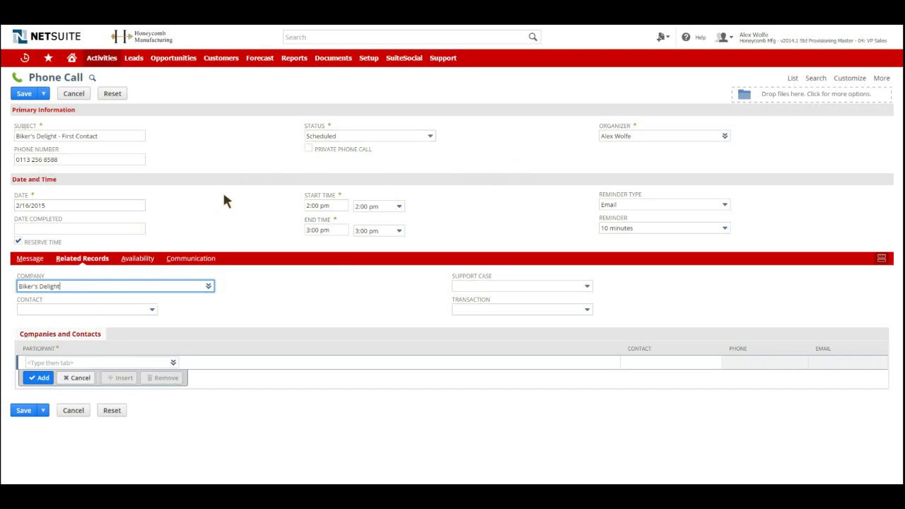
left_click(193, 217)
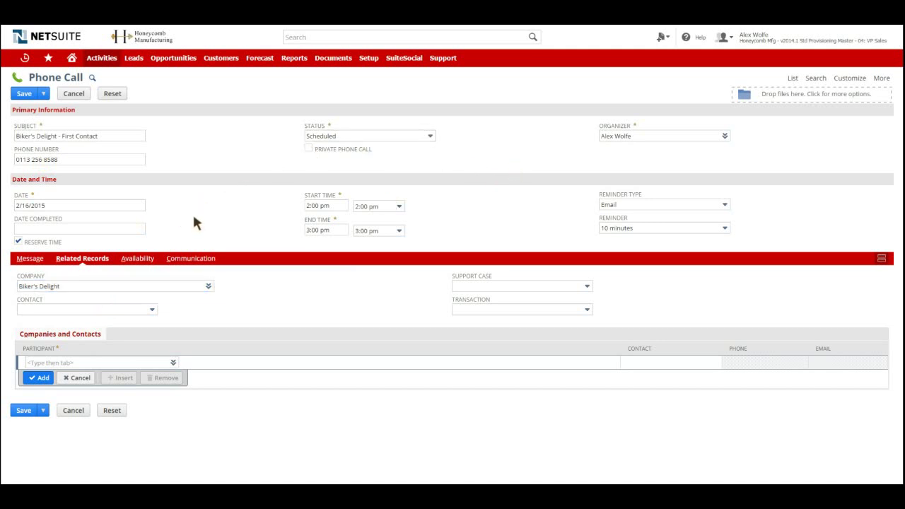
left_click(25, 96)
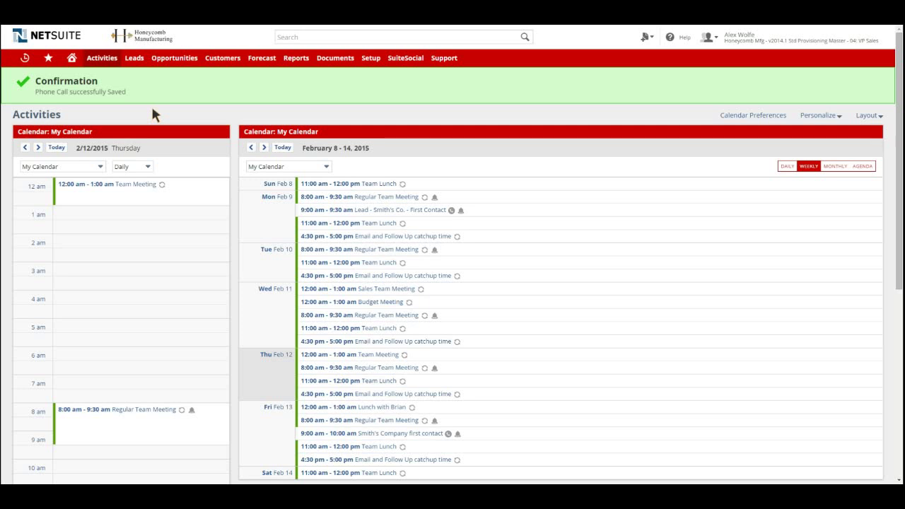
Step: Create a new quote for customer Biker's Delight and open the Add Multiple item picker
mouse_move(174, 58)
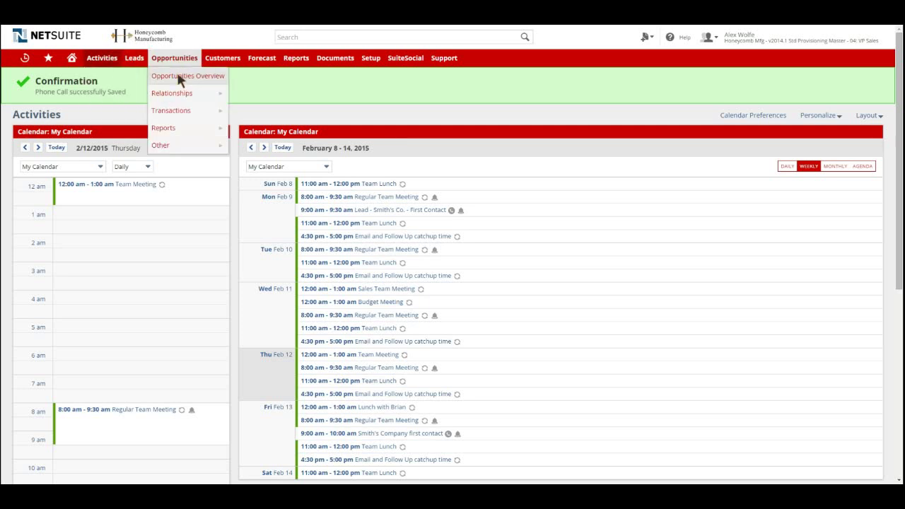
mouse_move(186, 111)
mouse_move(275, 125)
left_click(311, 130)
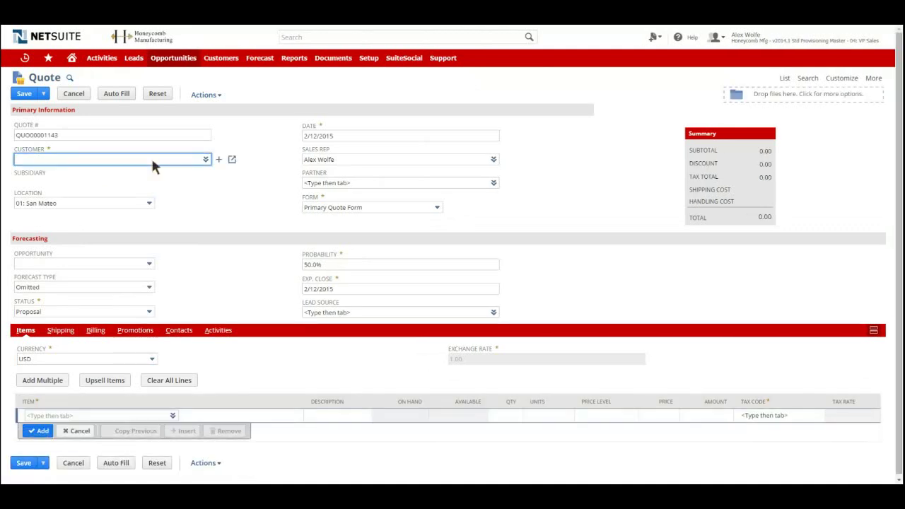
type("biker")
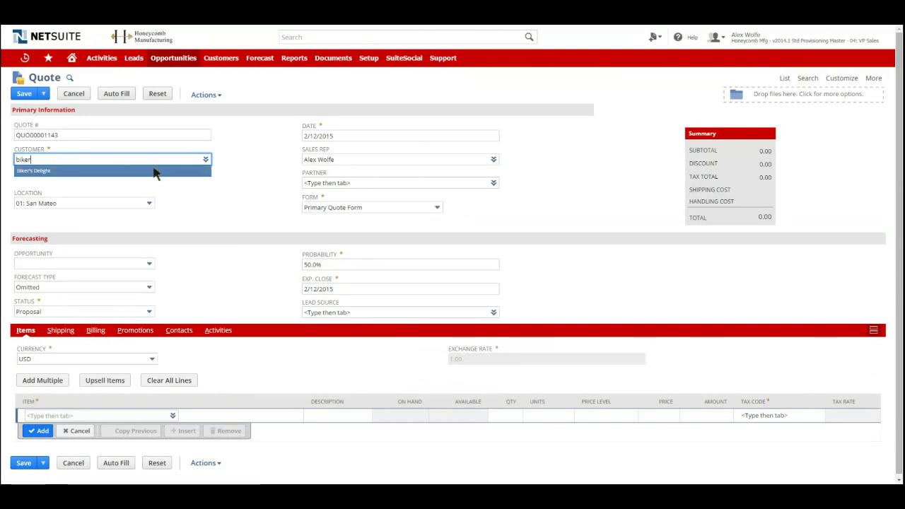
left_click(155, 172)
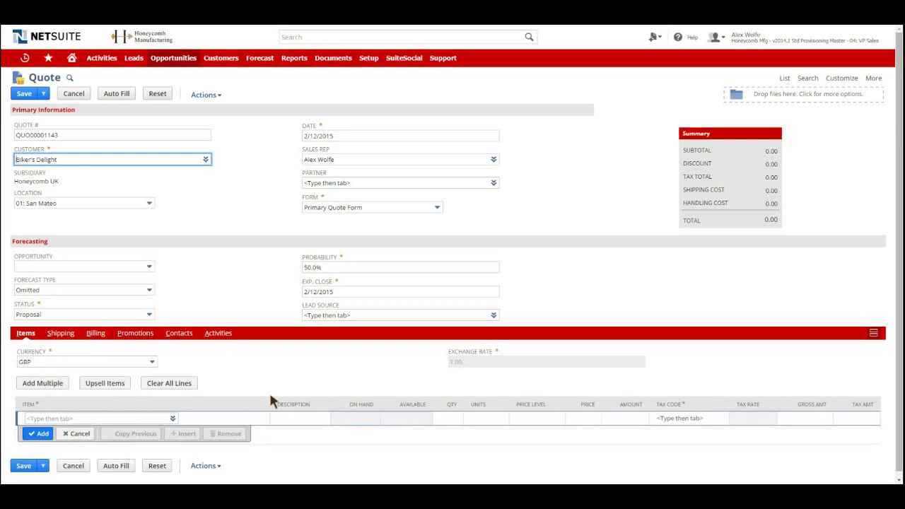
left_click(32, 386)
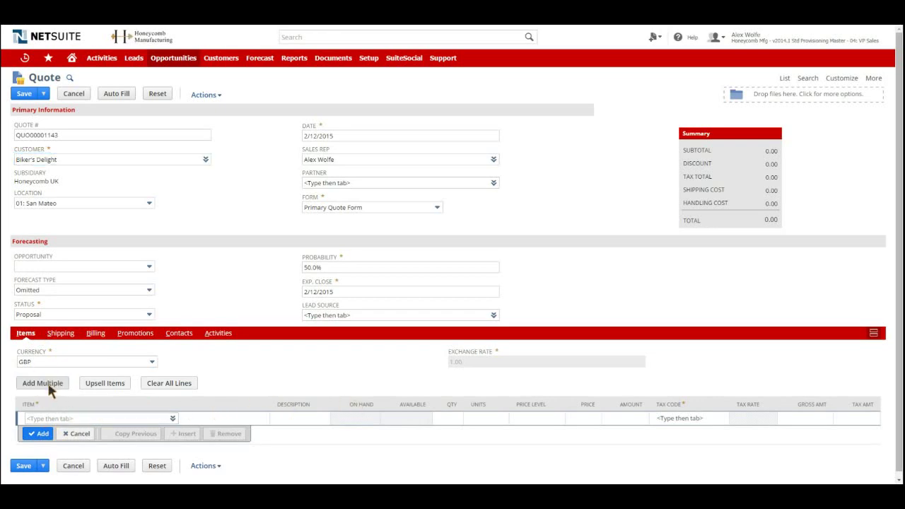
Step: Pick BIC00004, BIC00006 and BIC00007 at quantity 1 each and add them to the quote
left_click_drag(311, 242, 310, 284)
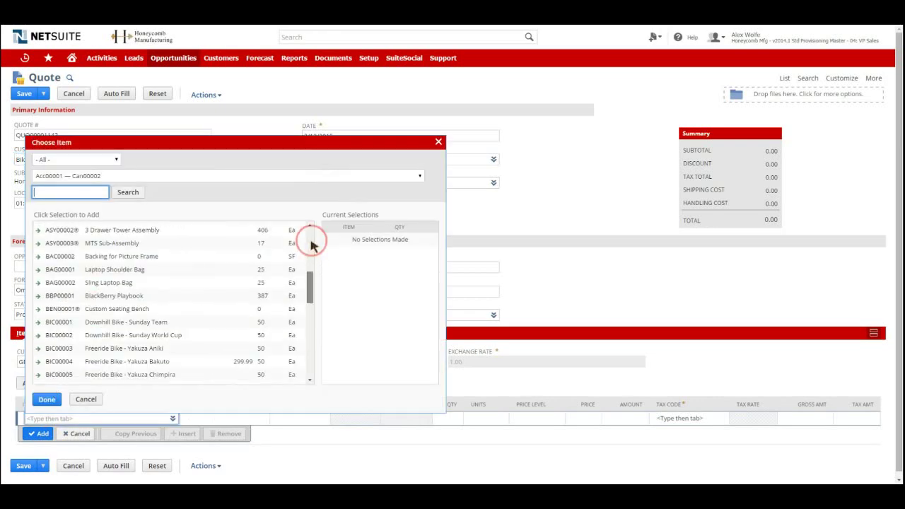
scroll(312, 244, "down", 5)
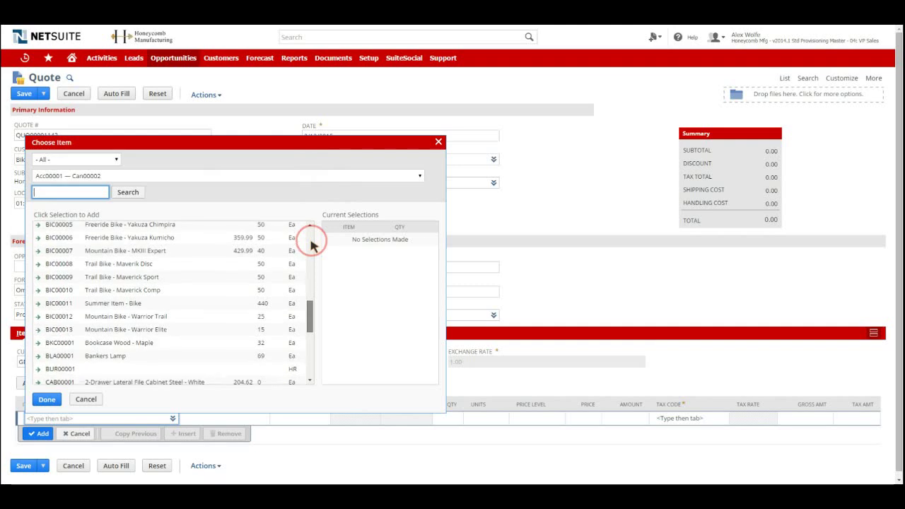
scroll(312, 244, "up", 3)
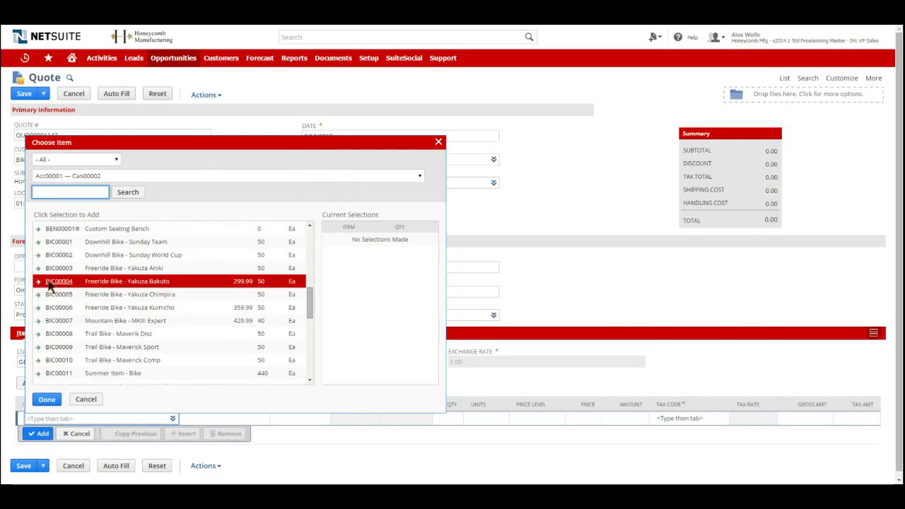
left_click(51, 282)
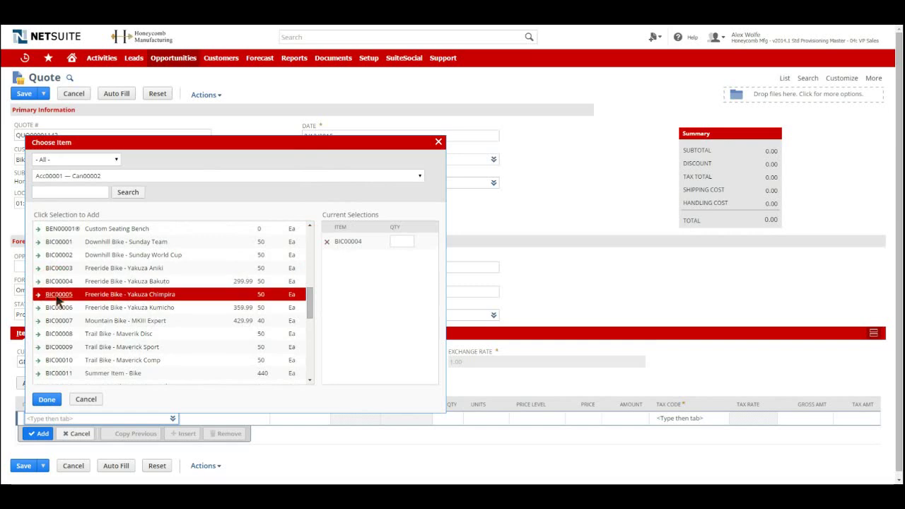
left_click(57, 307)
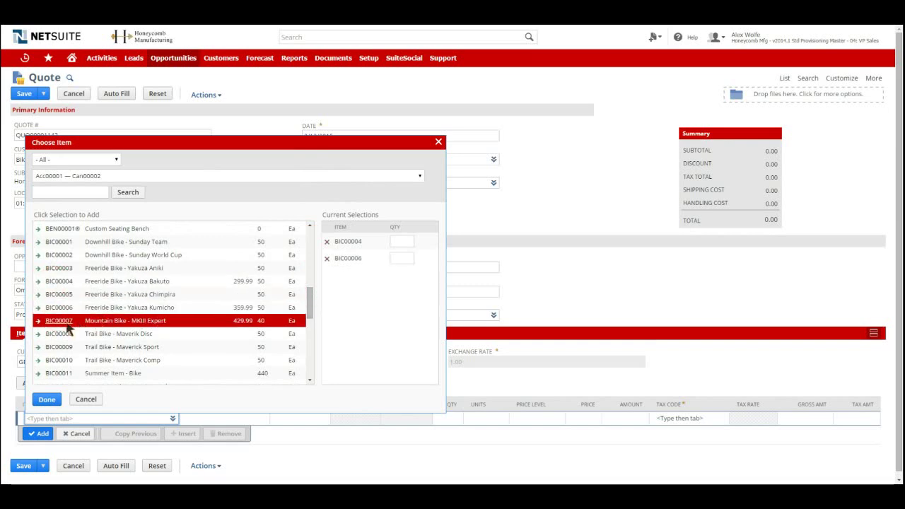
left_click(57, 326)
left_click(399, 243)
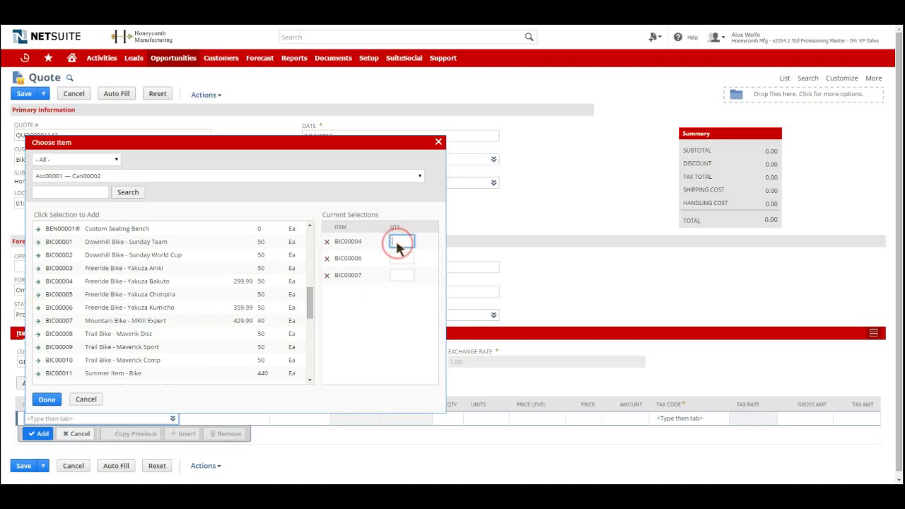
left_click(402, 259)
type("1")
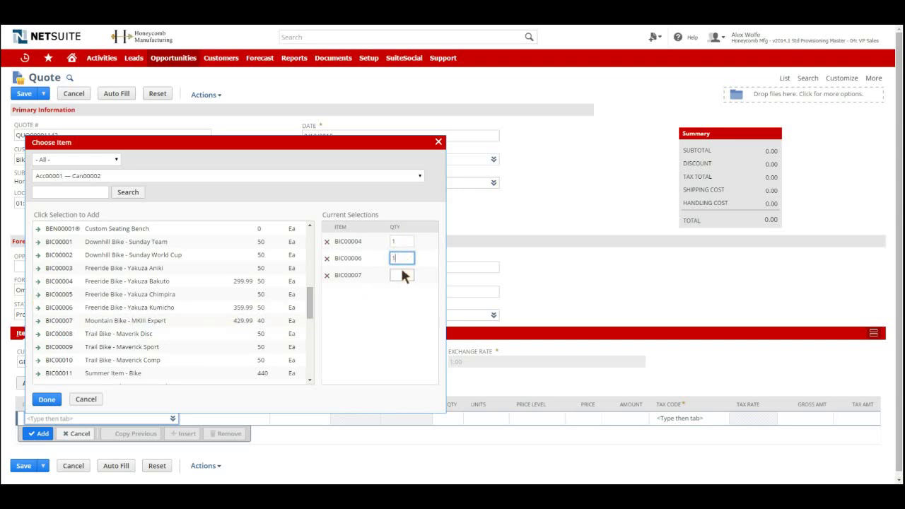
left_click(400, 273)
type("1")
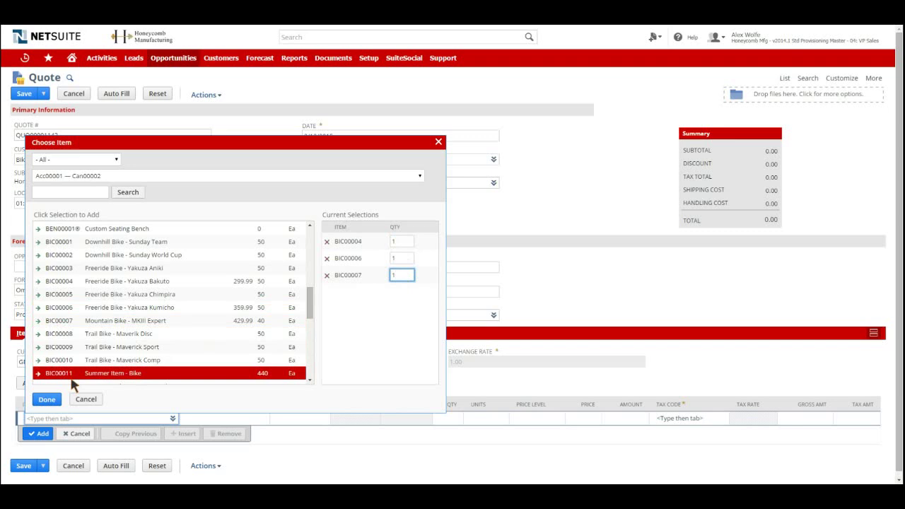
left_click(44, 396)
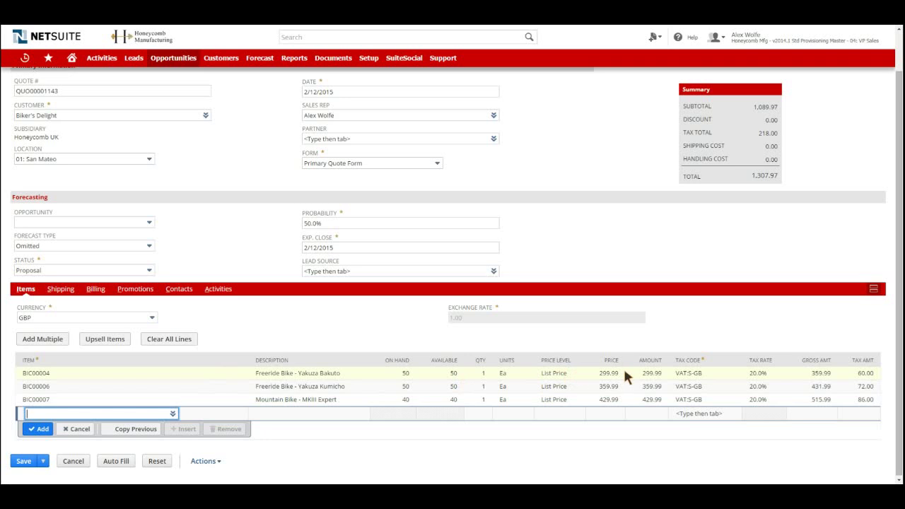
Step: Apply price levels: 10% Discount to BIC00004 and BIC00007, 5% Discount to BIC00006
left_click(572, 376)
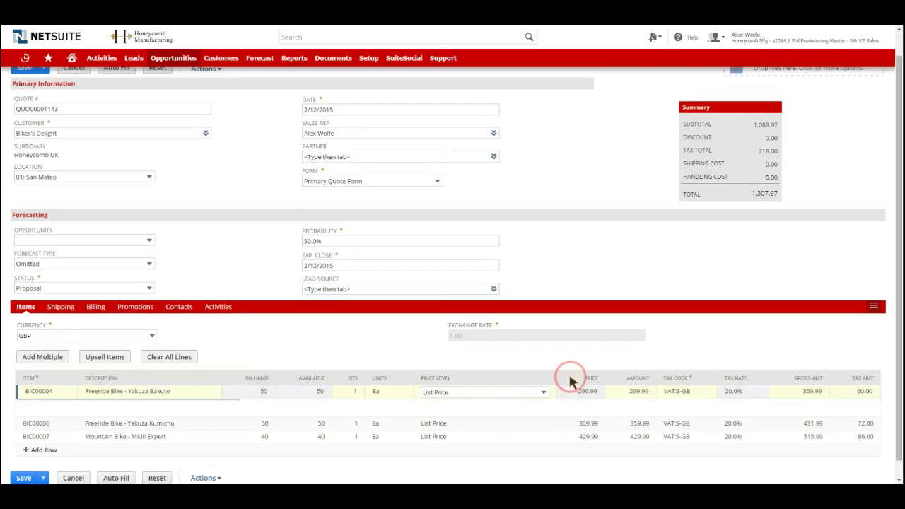
left_click(544, 392)
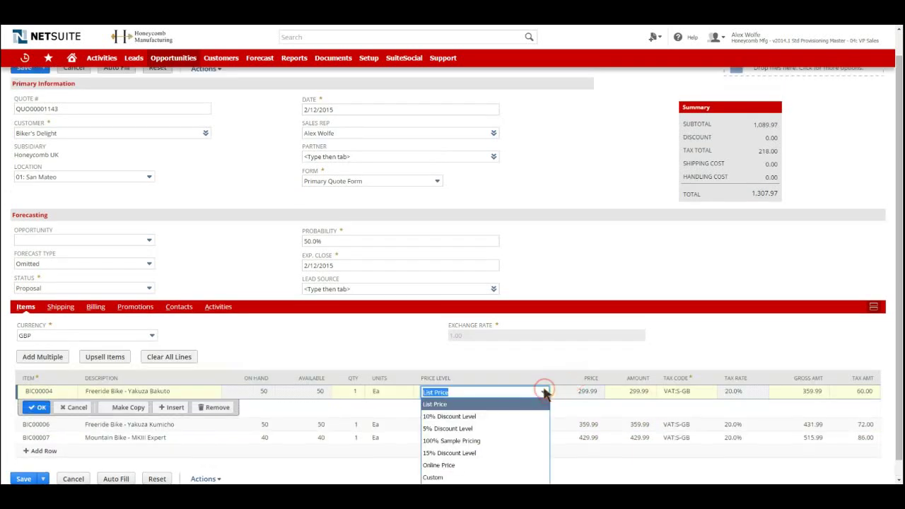
left_click(516, 417)
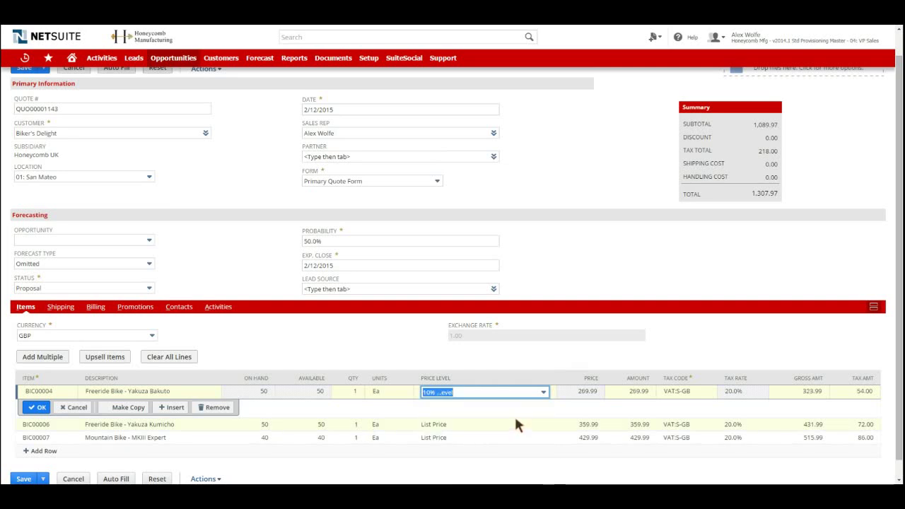
left_click(509, 424)
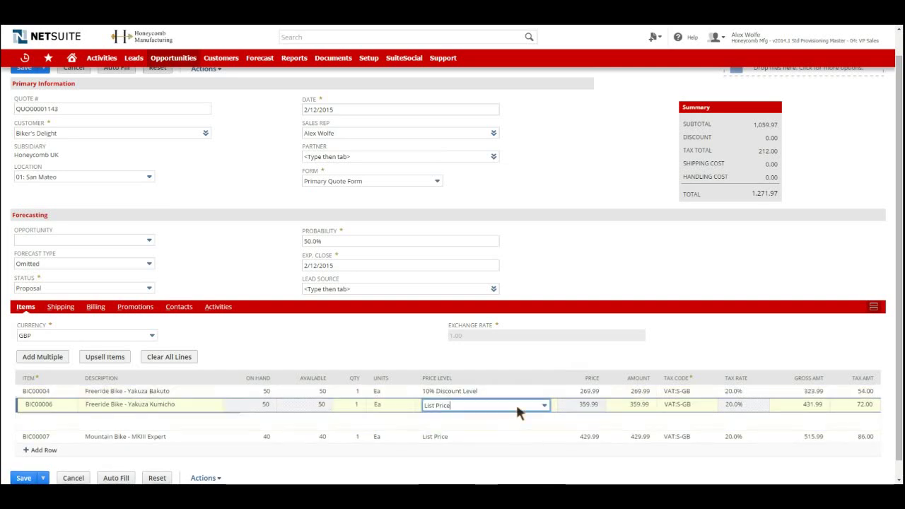
left_click(516, 404)
left_click(488, 344)
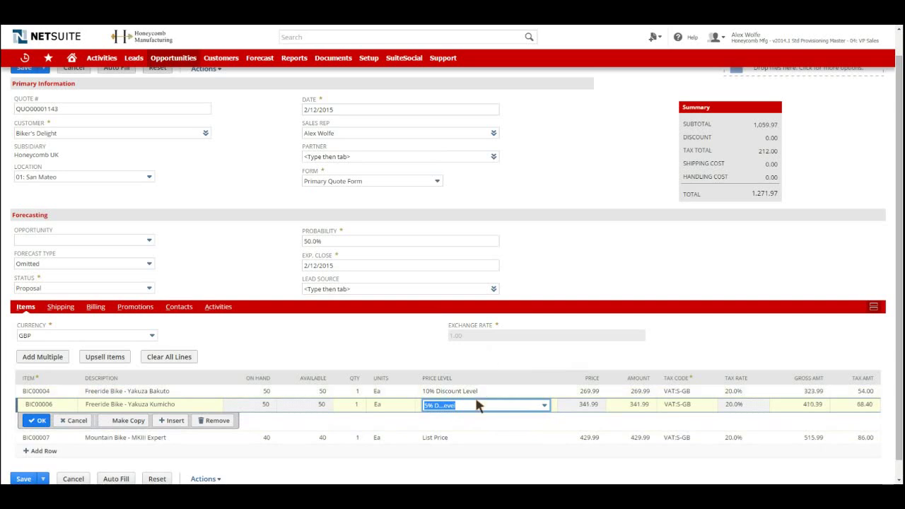
left_click(490, 433)
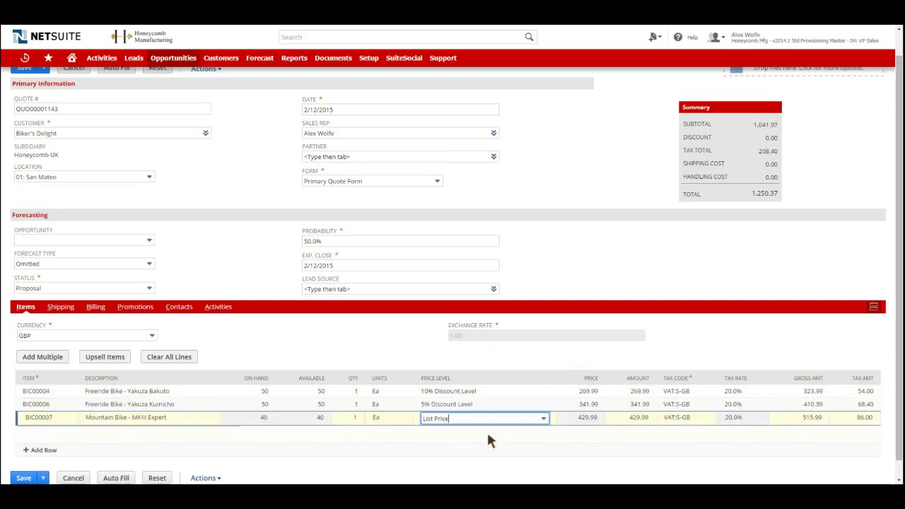
left_click(491, 419)
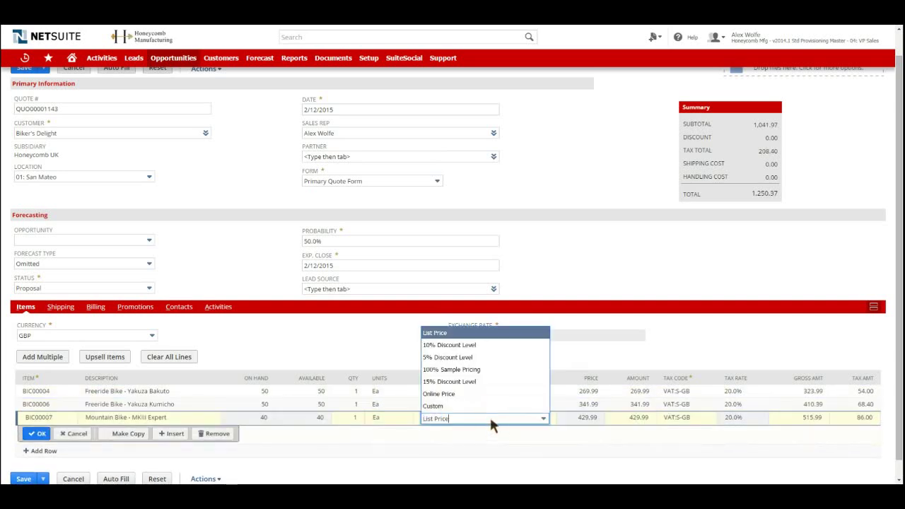
left_click(486, 346)
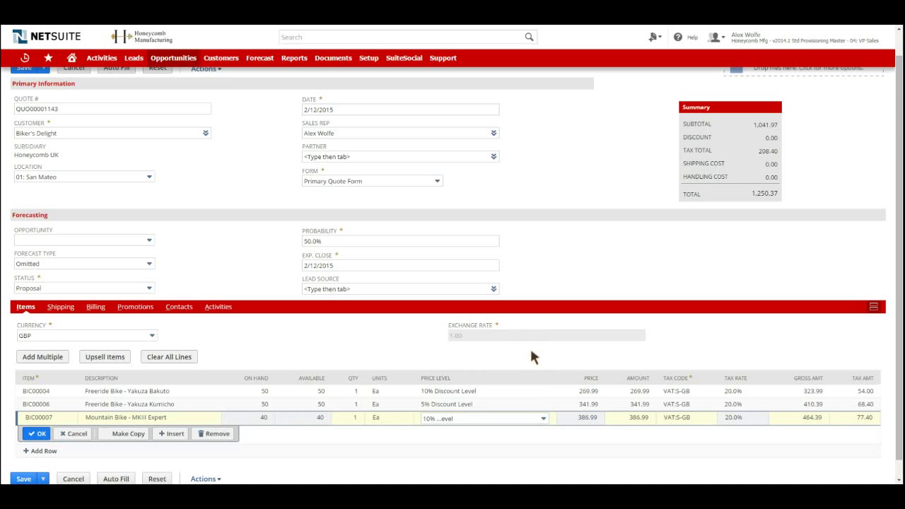
left_click(37, 433)
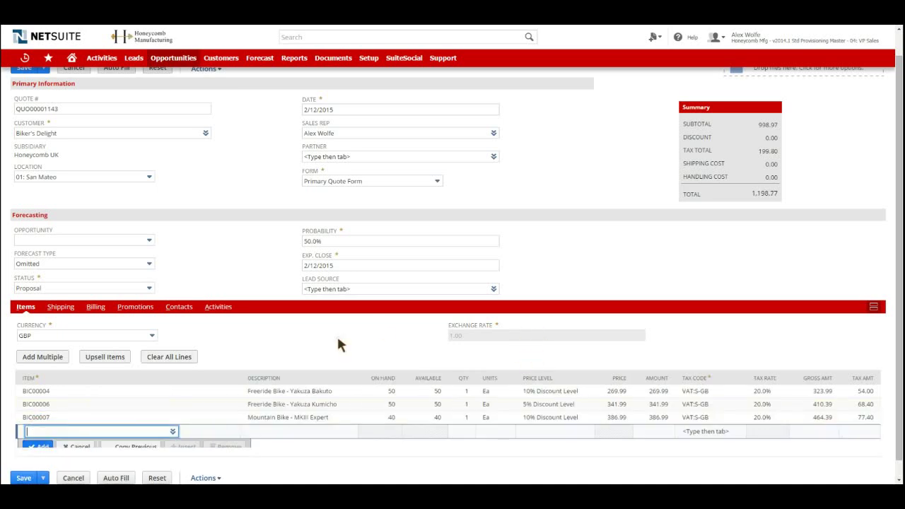
scroll(394, 323, "up", 1)
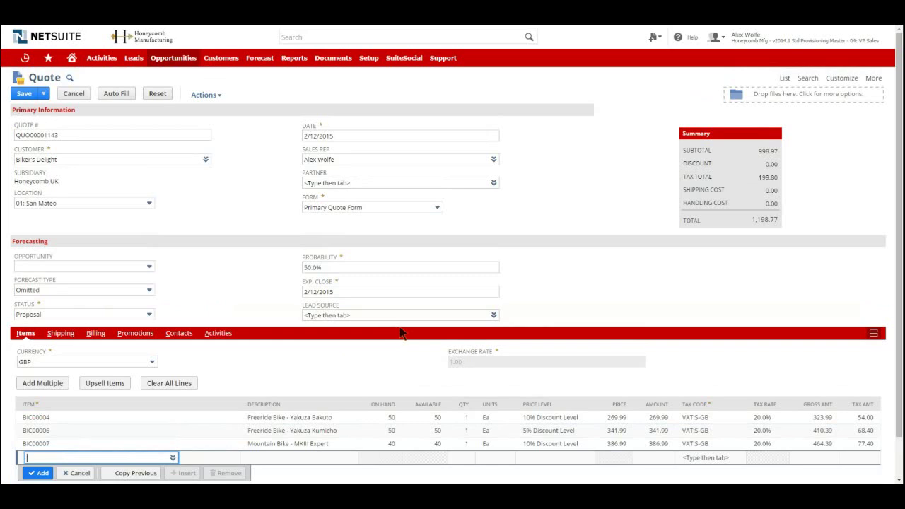
Step: Change the quote's Probability from 50.0% to 70.0% and pick 19 Feb 2015 as Exp. Close
left_click_drag(325, 261, 293, 263)
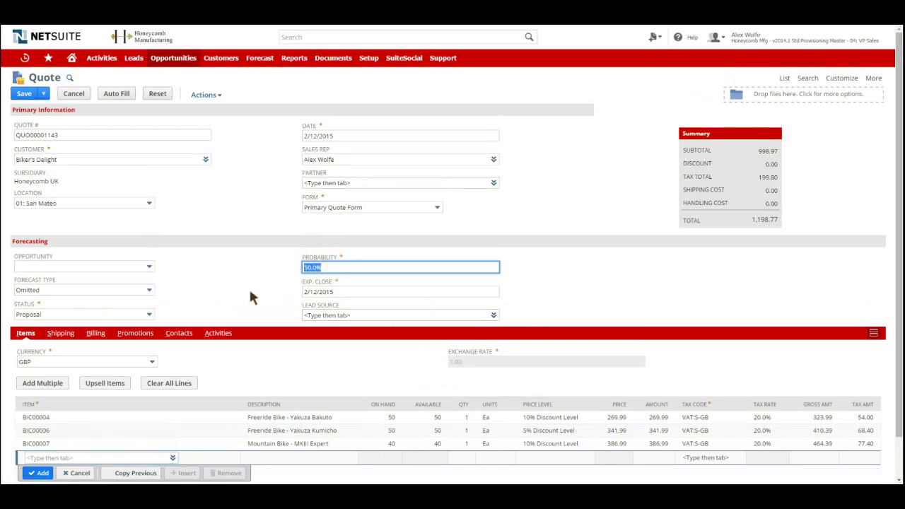
type("70")
left_click(257, 293)
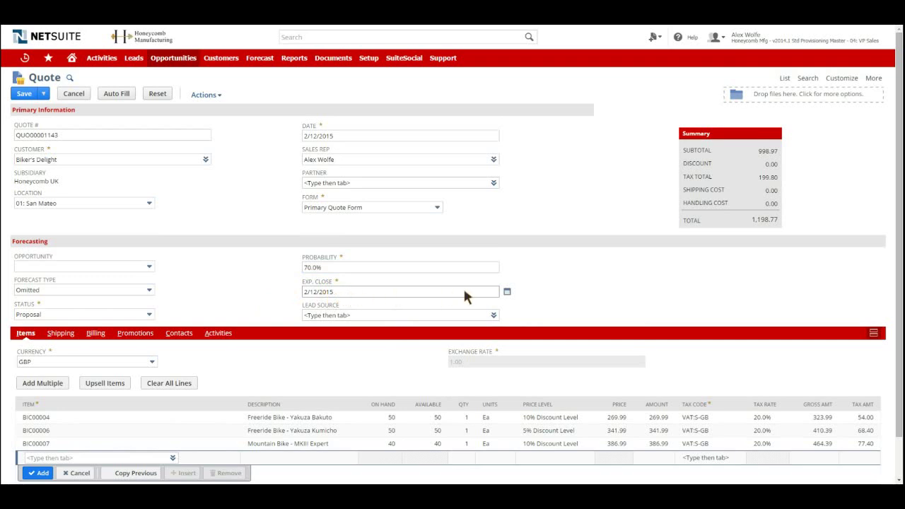
left_click(506, 292)
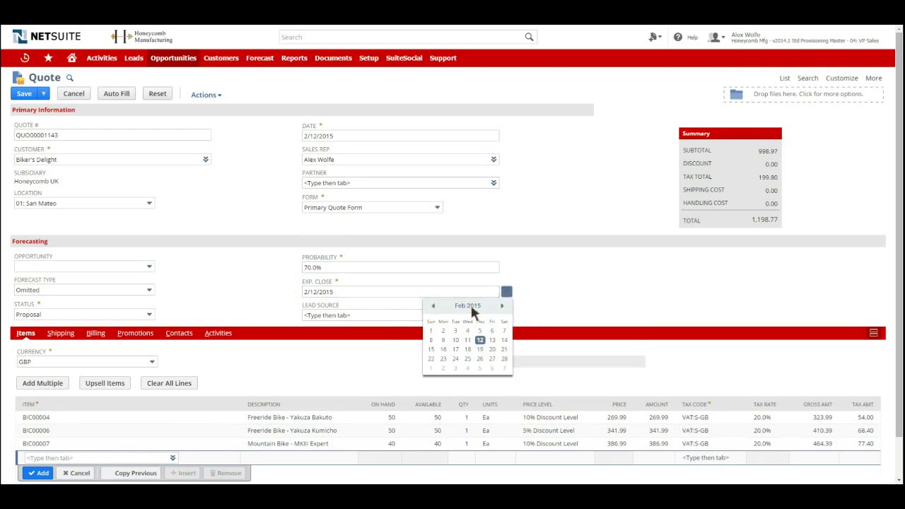
left_click(479, 350)
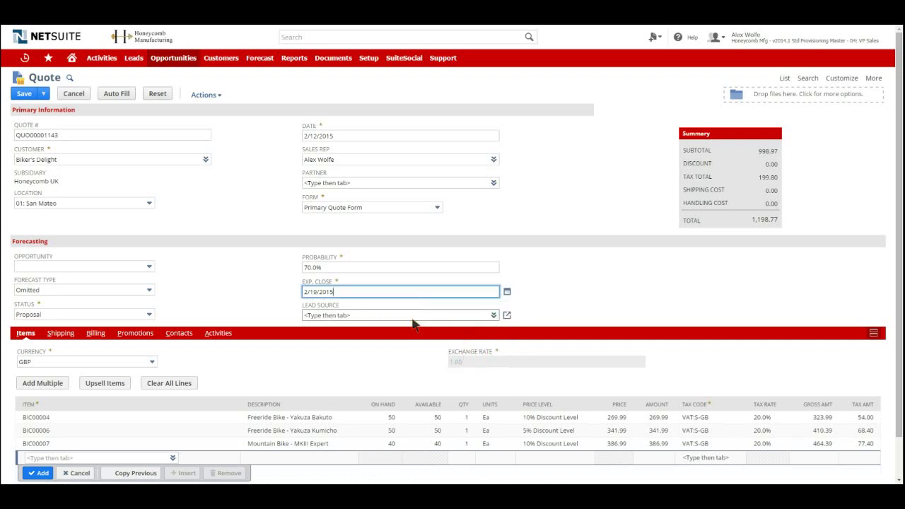
left_click(249, 275)
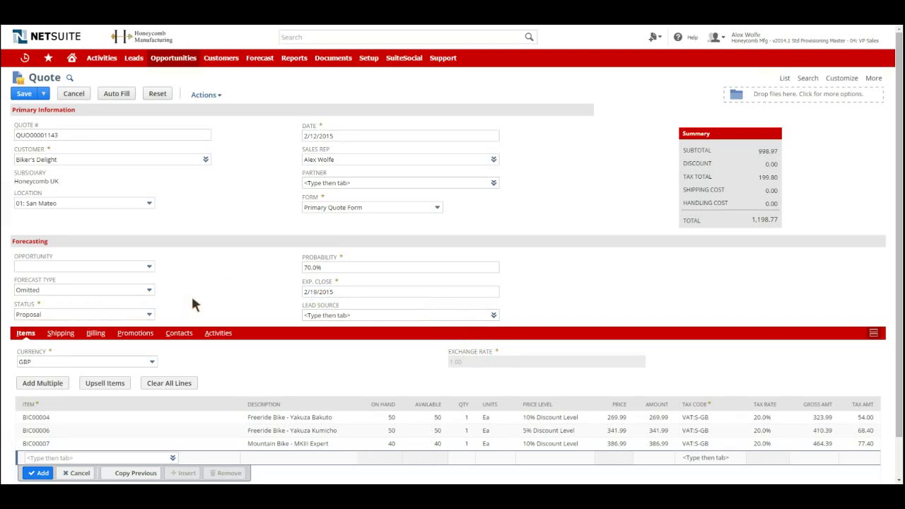
mouse_move(41, 91)
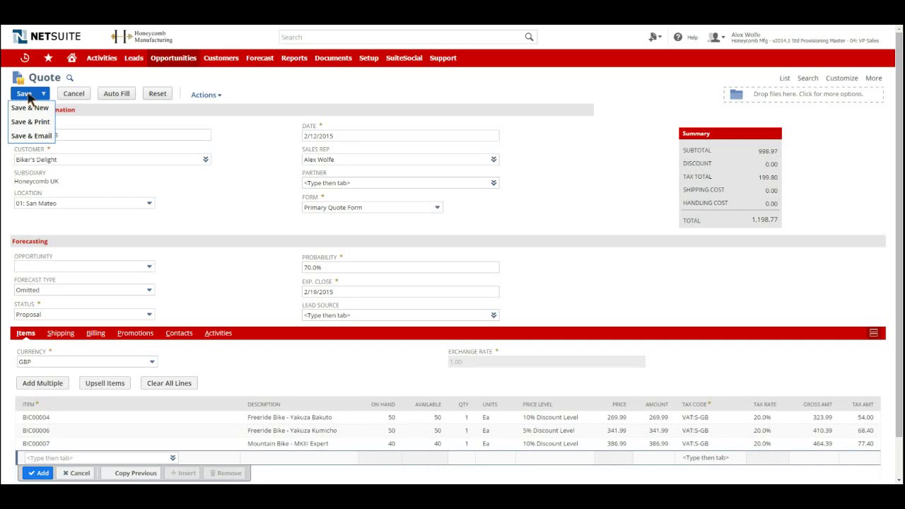
Step: Set the quote's Location to 21: Berkshire and save quote QUO00001143
left_click(82, 203)
left_click(77, 228)
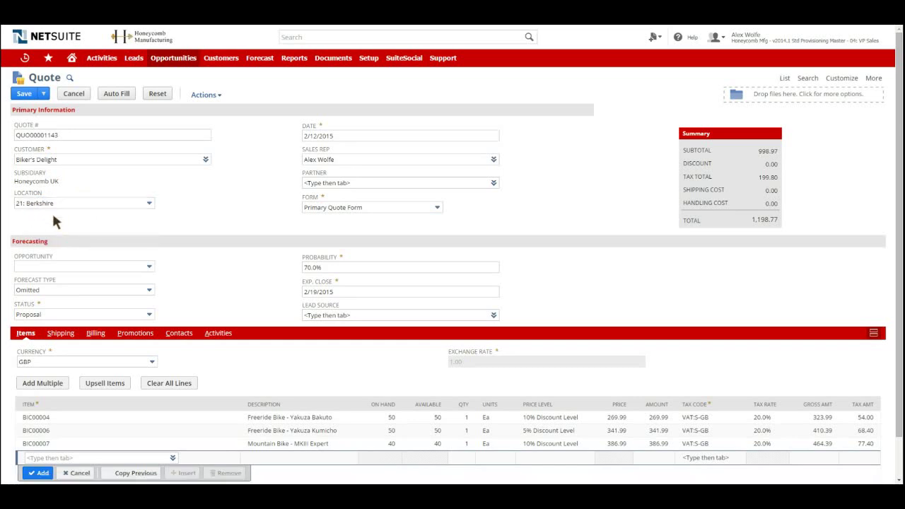
left_click(20, 93)
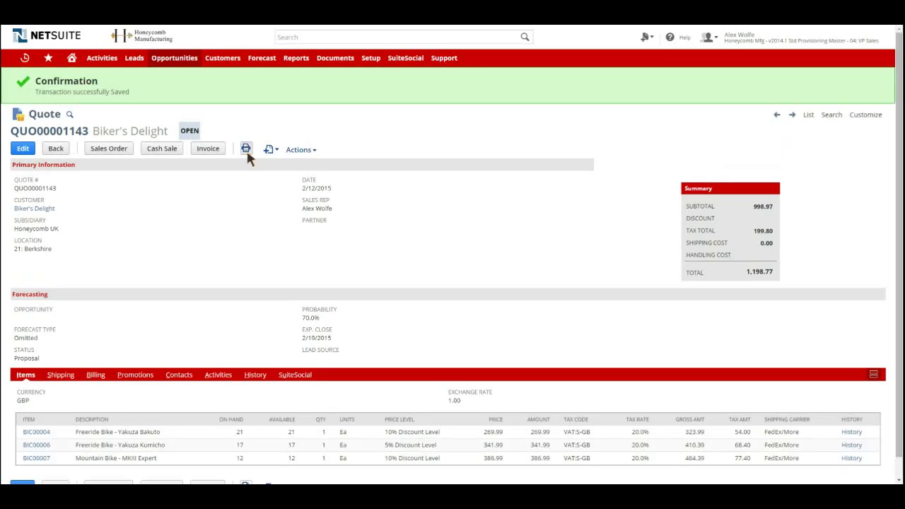
left_click(246, 151)
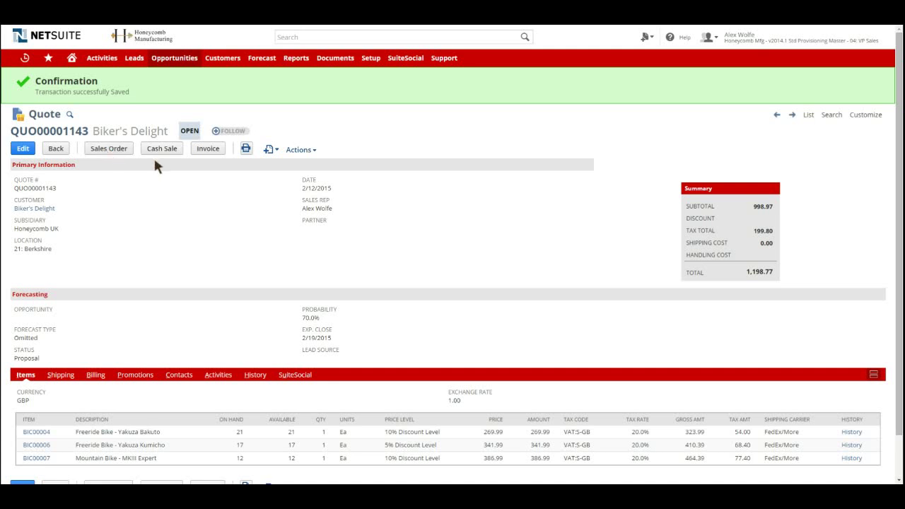
Step: Generate sales order SLS00000633 from the quote and review its Billing and Shipping subtabs
left_click(105, 150)
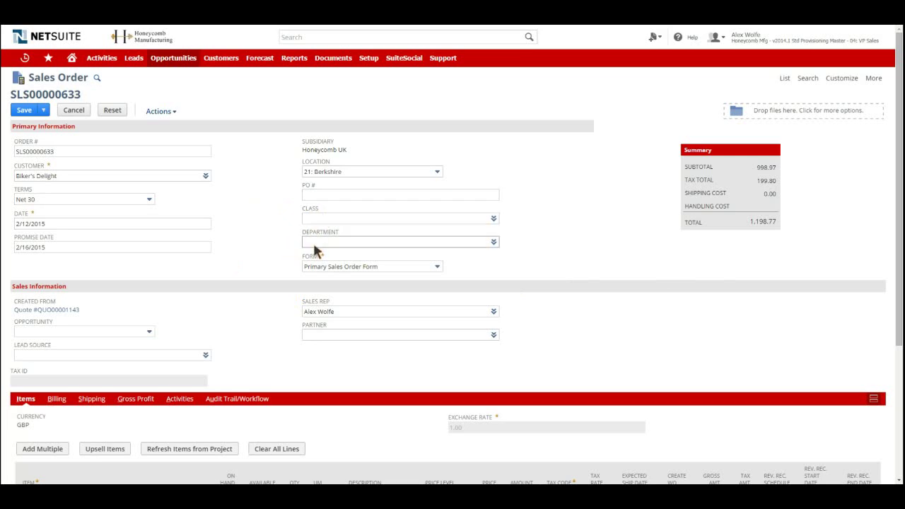
scroll(252, 283, "down", 3)
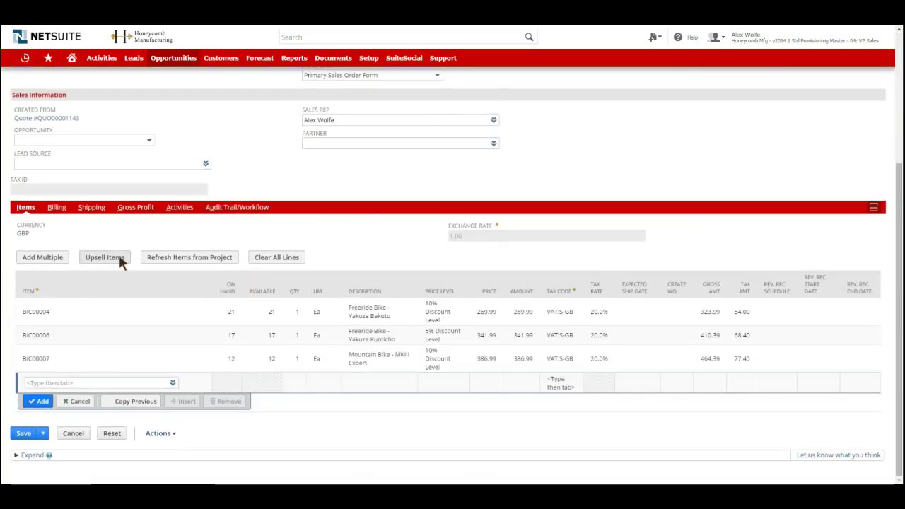
left_click(57, 208)
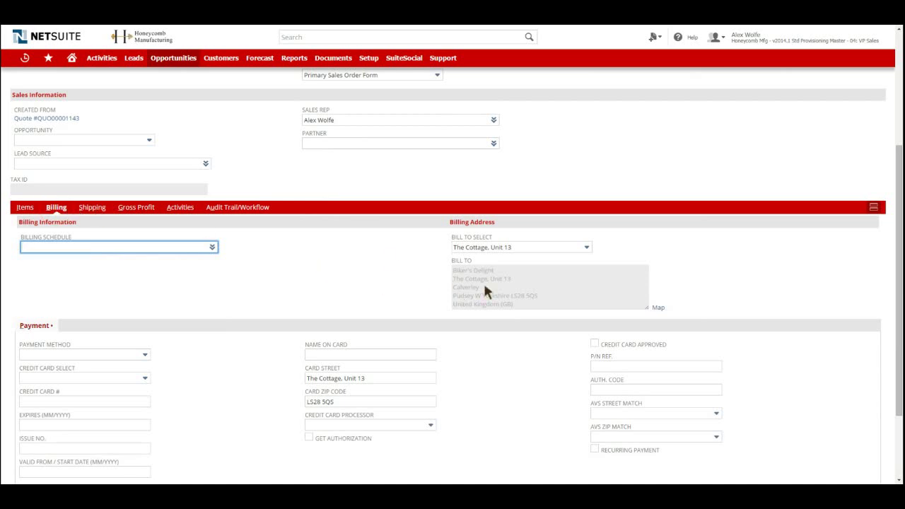
left_click(93, 208)
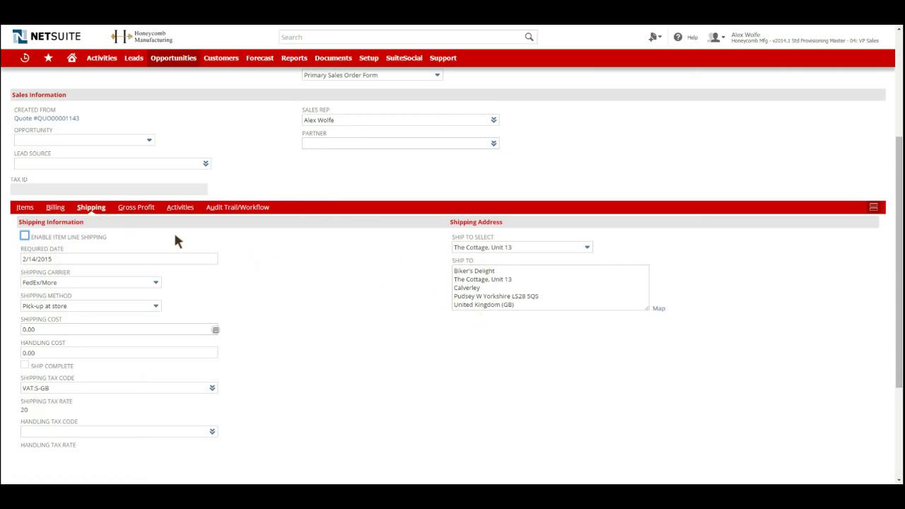
left_click(24, 208)
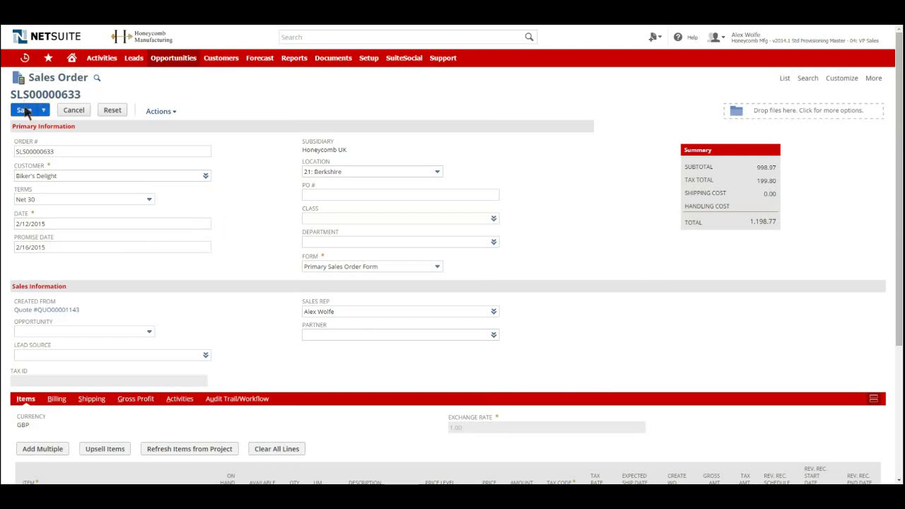
Step: Save sales order SLS00000633 as Pending Fulfillment at 1,198.77 and print it
left_click(25, 111)
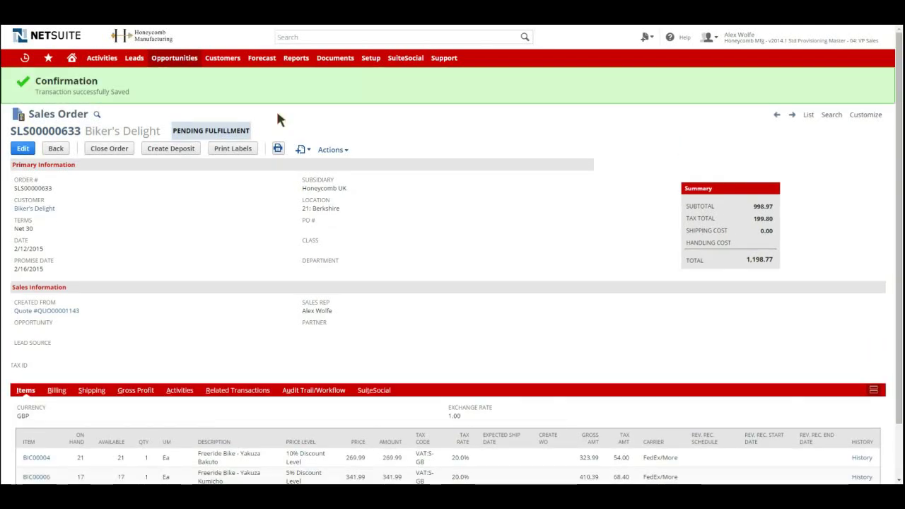
left_click(278, 149)
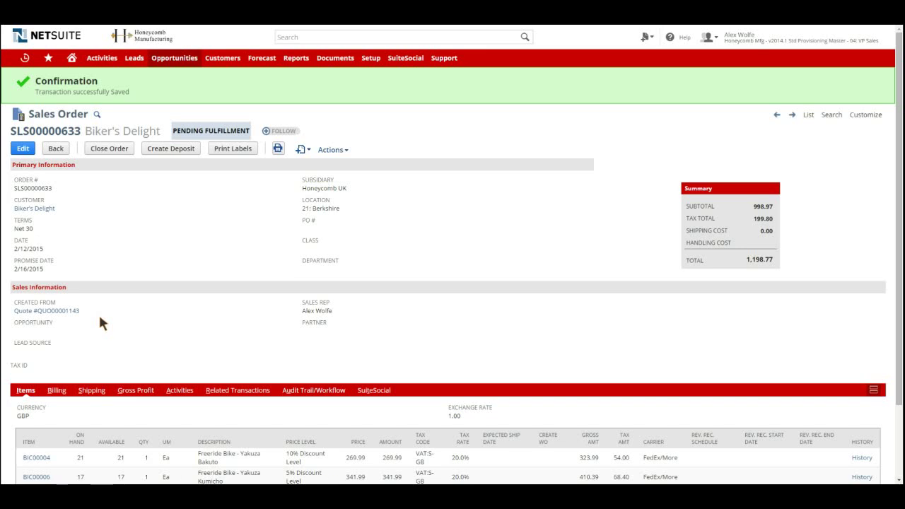
scroll(95, 314, "down", 1)
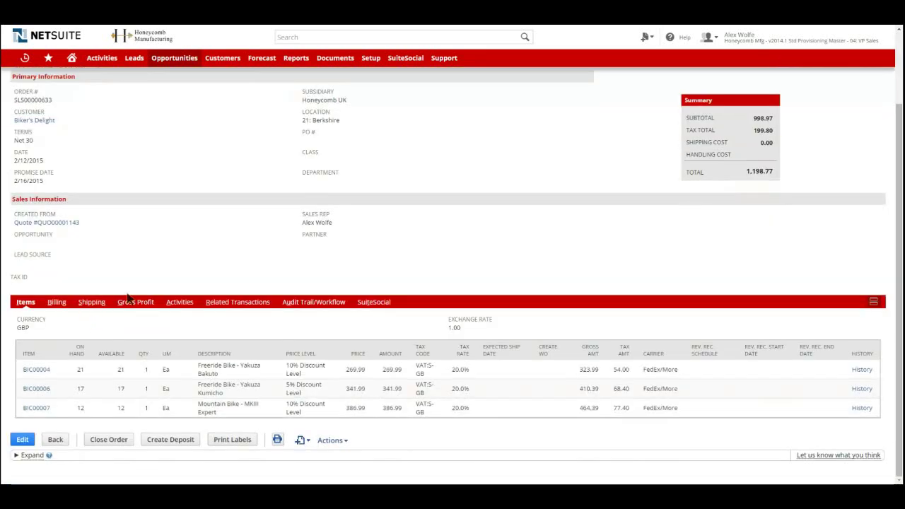
scroll(127, 299, "up", 2)
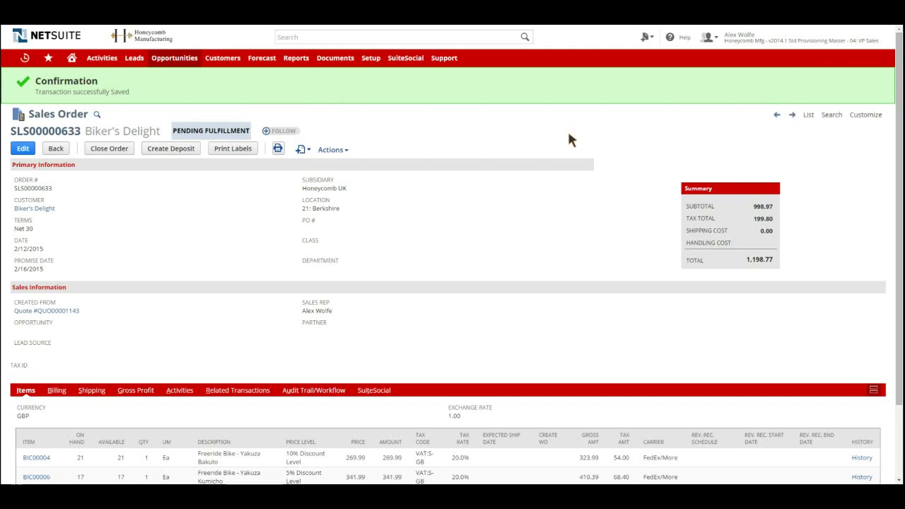
mouse_move(785, 39)
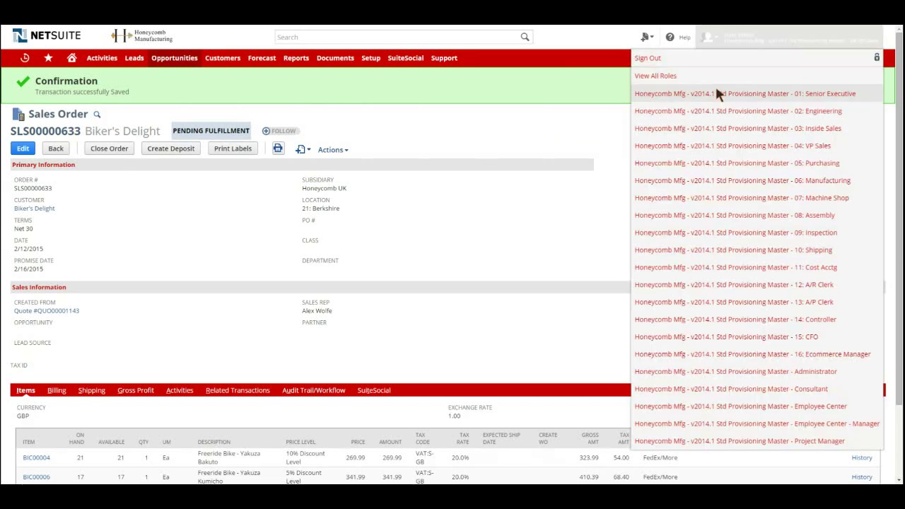
Step: Switch to the 10: Shipping role and open the Fulfill Orders page
left_click(747, 249)
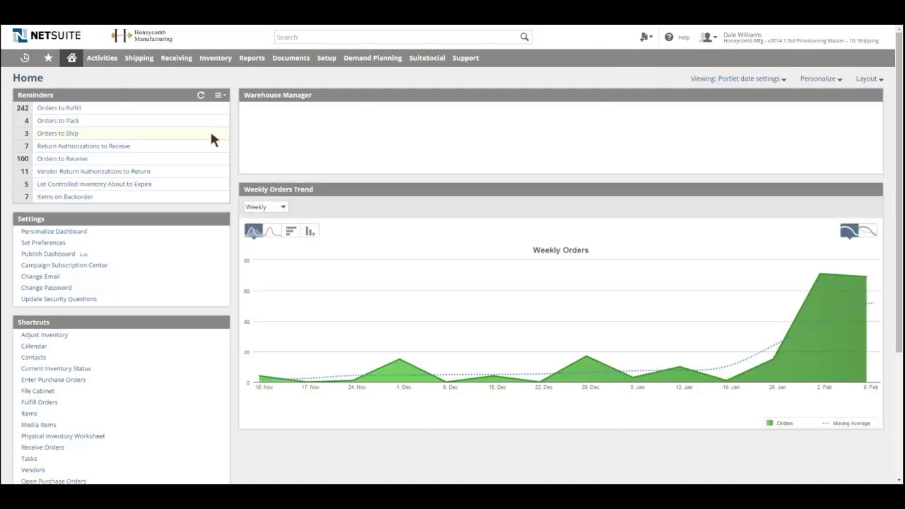
mouse_move(134, 59)
mouse_move(169, 99)
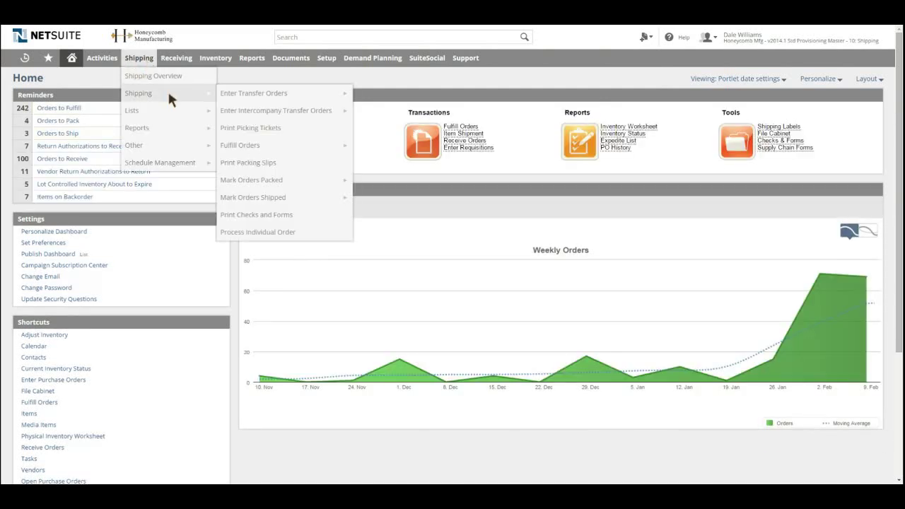
mouse_move(309, 147)
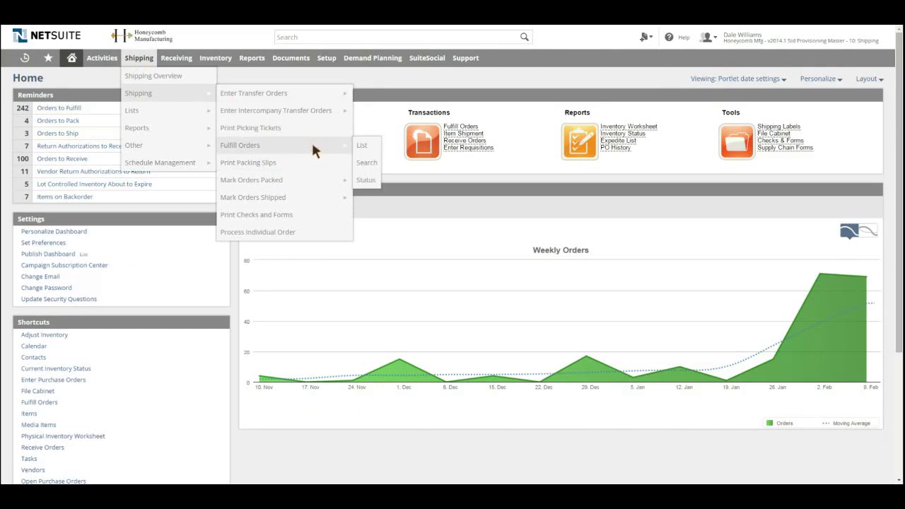
left_click(312, 145)
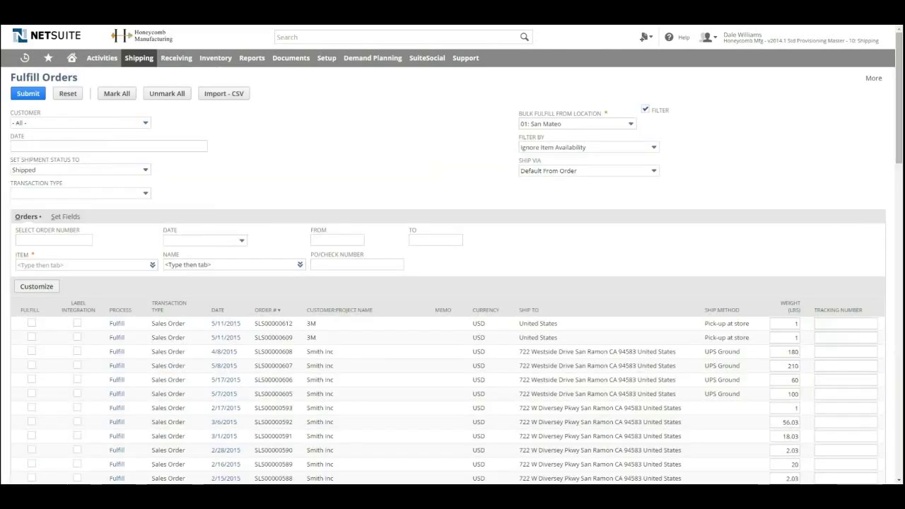
Step: Set Bulk Fulfill From Location to 21: Berkshire so only SLS00000633 is listed
left_click(587, 124)
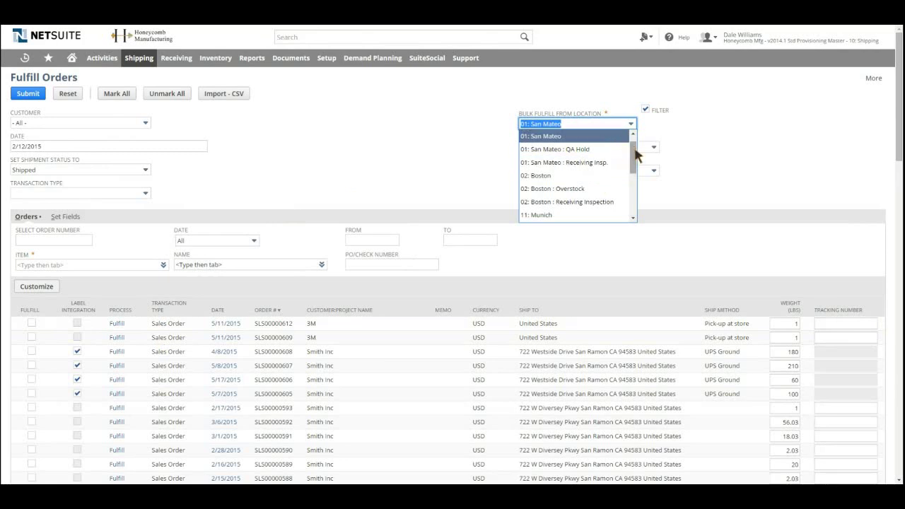
left_click_drag(633, 143, 632, 178)
left_click(584, 177)
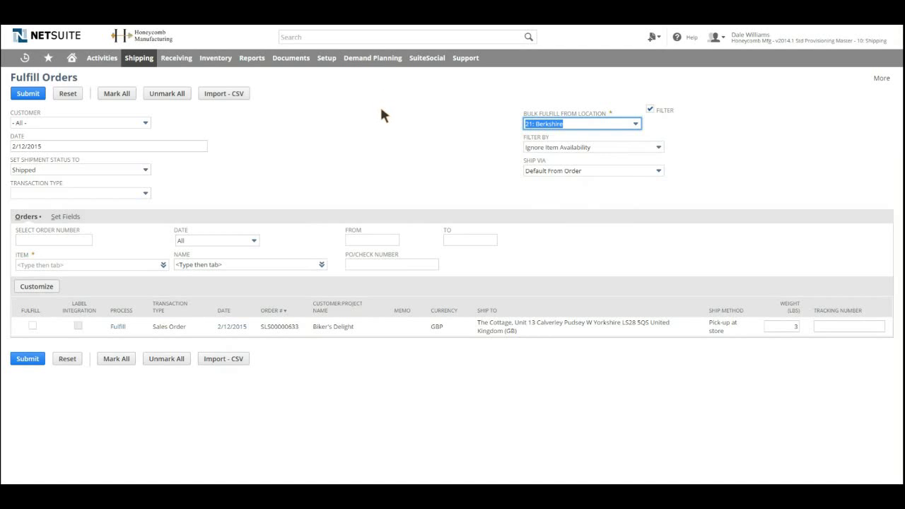
left_click(381, 110)
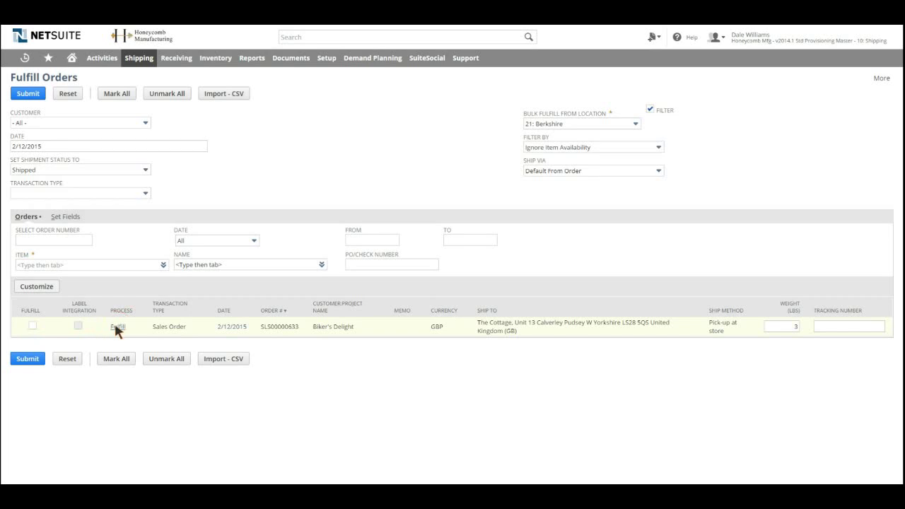
Step: Start fulfilling order SLS00000633 and dismiss the drag-and-drop tutorial prompt
left_click(116, 326)
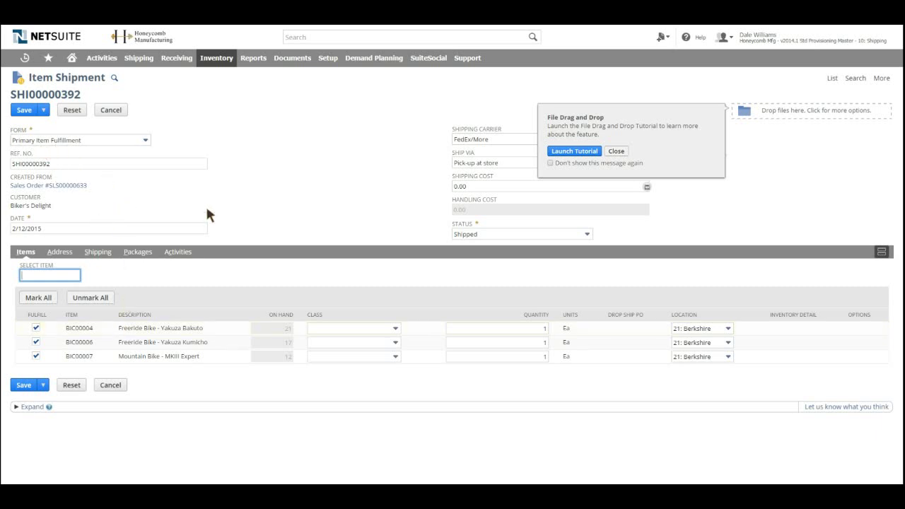
left_click(361, 198)
left_click(617, 153)
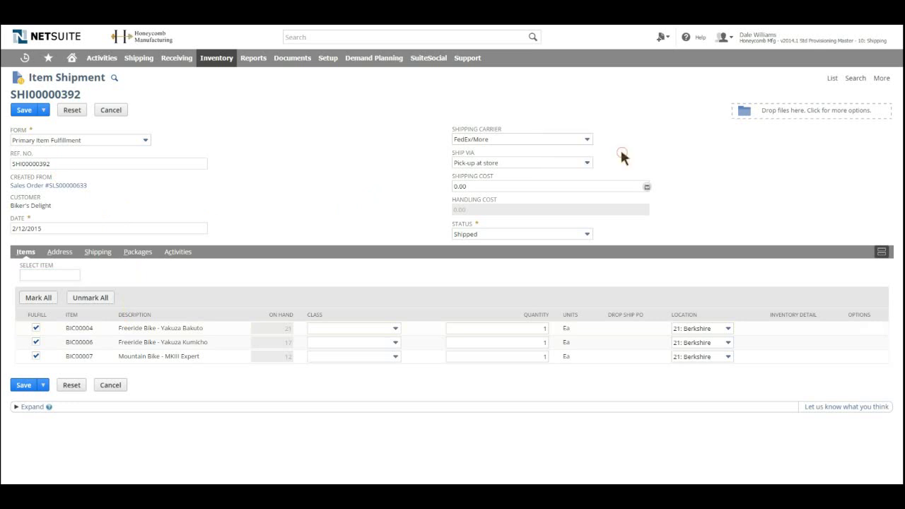
Step: Set the shipment's Ship Via method to Truck
left_click(500, 162)
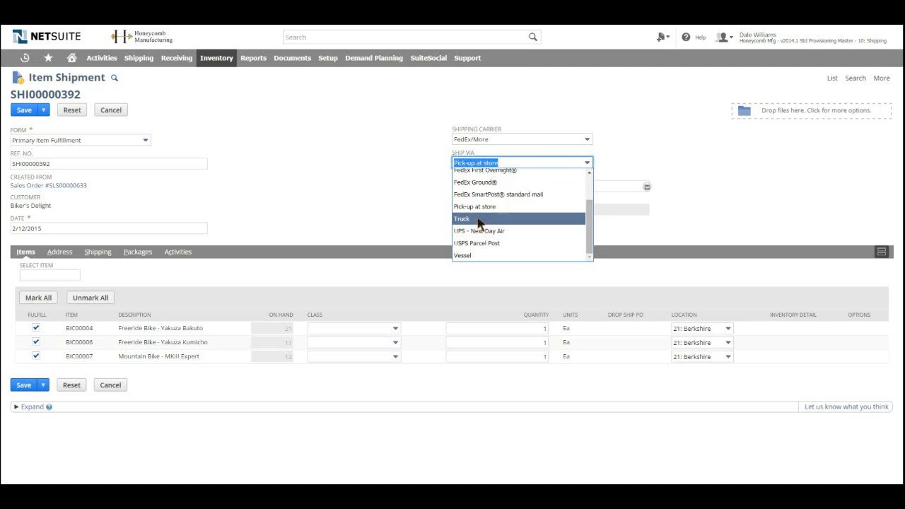
scroll(478, 221, "up", 1)
scroll(475, 221, "down", 1)
left_click(471, 220)
left_click(423, 203)
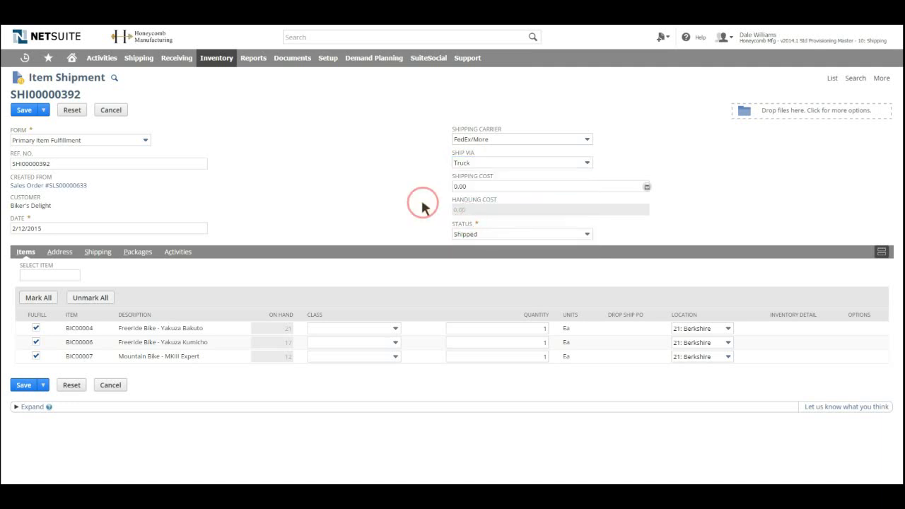
Step: Calculate the 50.00 shipping cost and keep the shipment status as Shipped
left_click(647, 187)
left_click(354, 189)
left_click(485, 235)
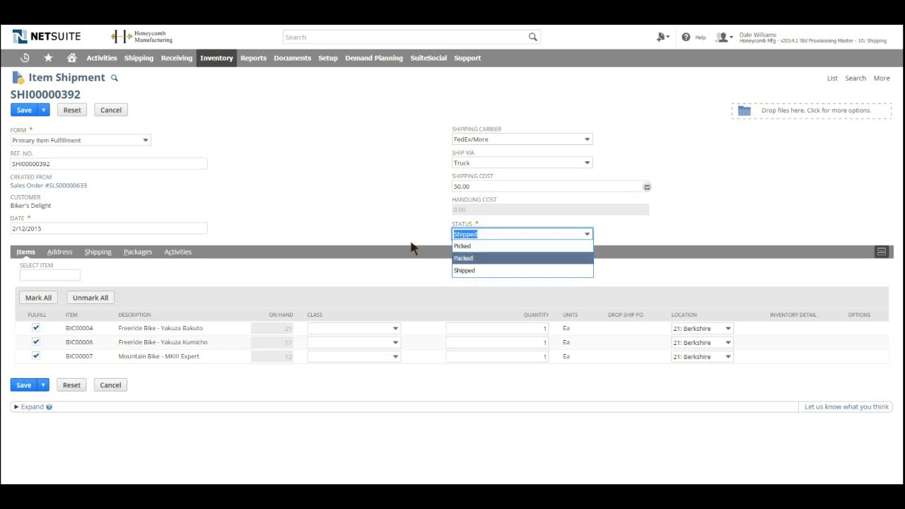
left_click(468, 271)
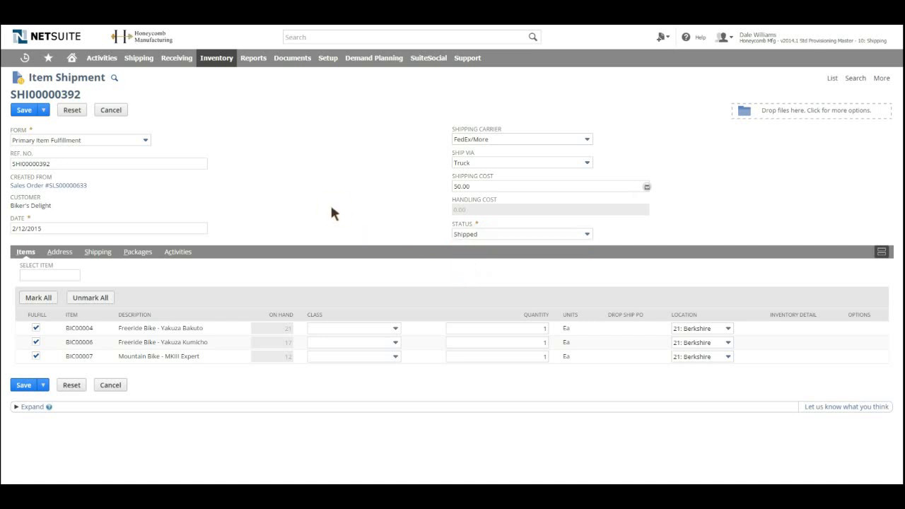
Step: Save item shipment SHI00000392, returning to Fulfill Orders with a success confirmation
mouse_move(31, 115)
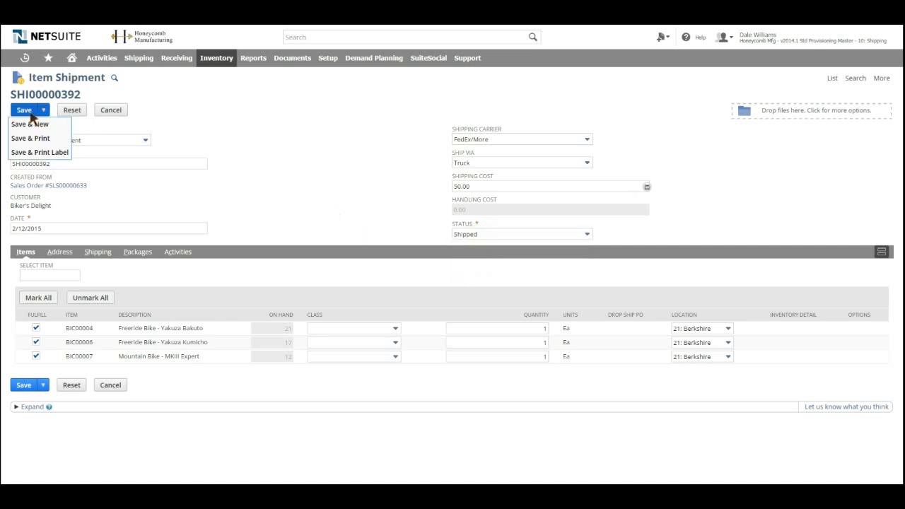
left_click(31, 115)
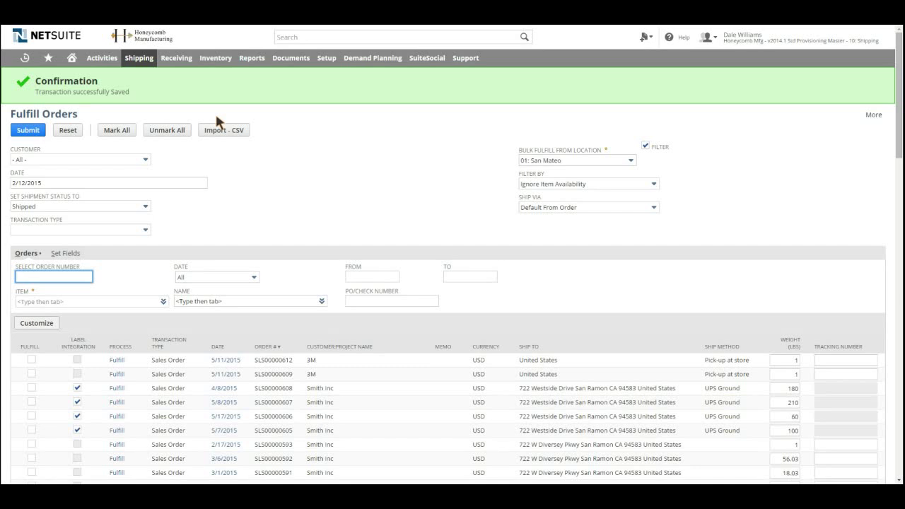
mouse_move(746, 42)
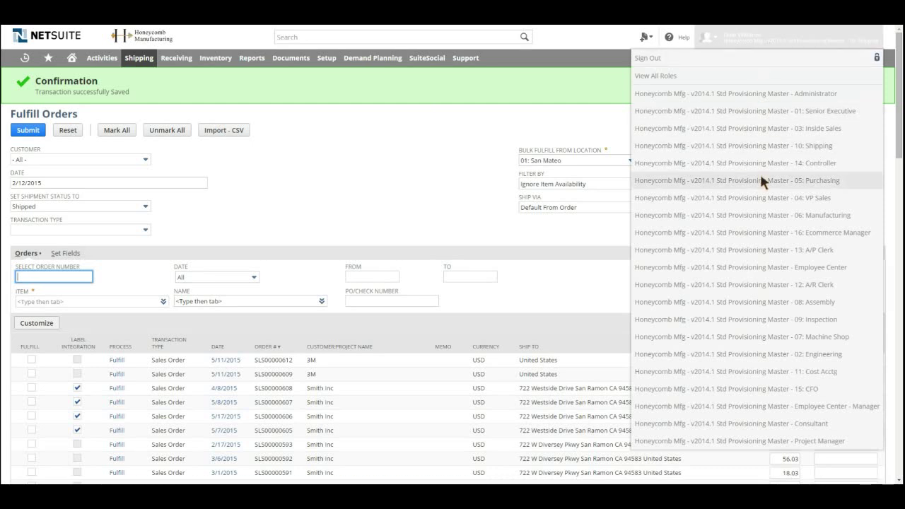
Step: Switch to the 12: A/R Clerk role and open Customers > Sales > Bill Sales Orders
left_click(750, 285)
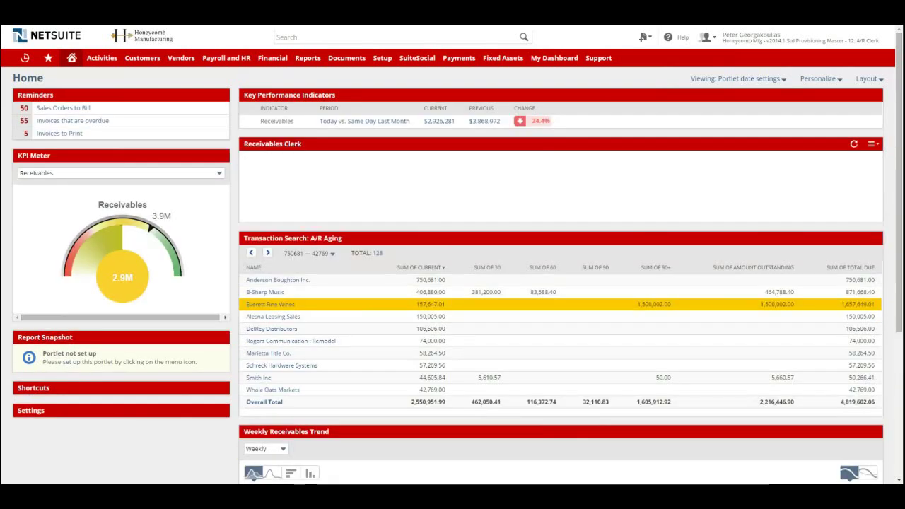
mouse_move(137, 68)
mouse_move(212, 112)
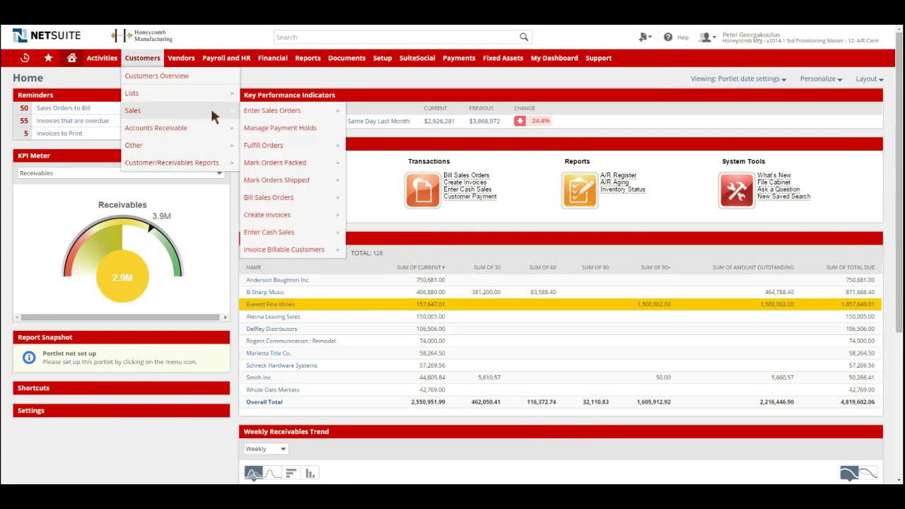
mouse_move(301, 196)
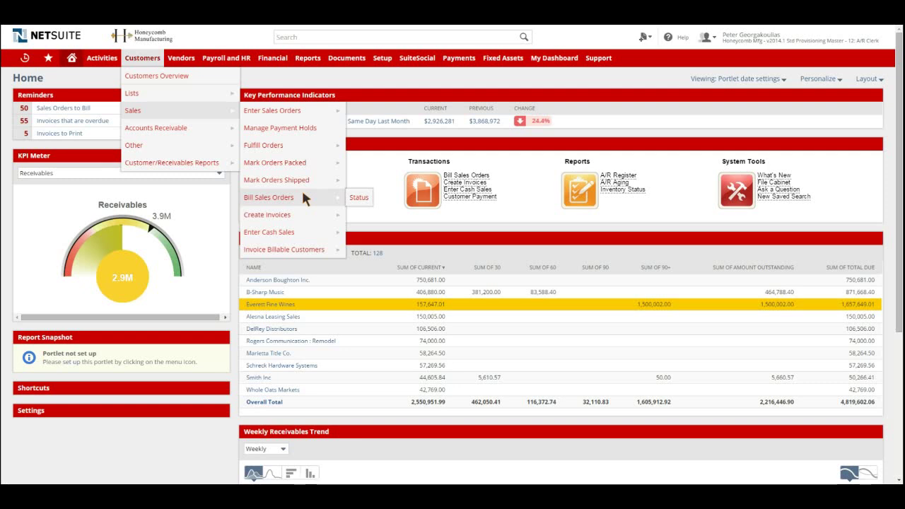
left_click(302, 195)
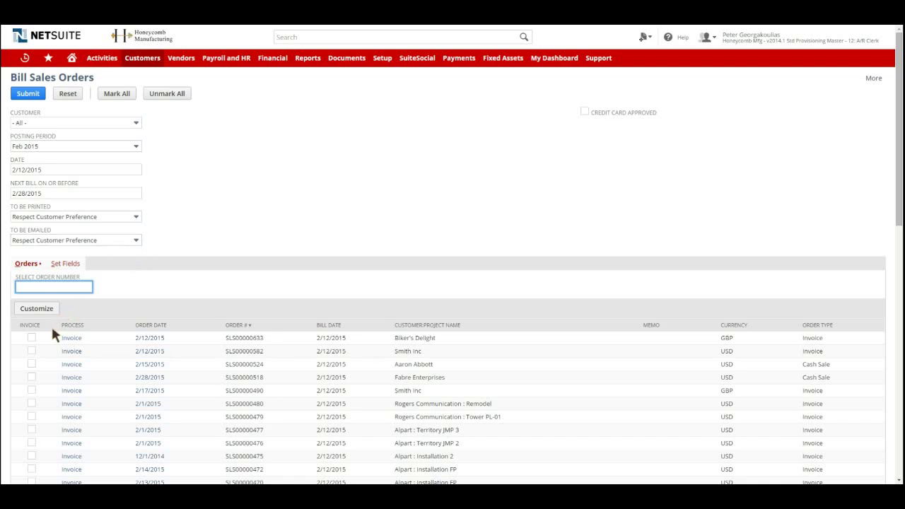
Step: Tick Invoice on the SLS00000633 row and submit it, starting billing process ID 15
left_click(32, 337)
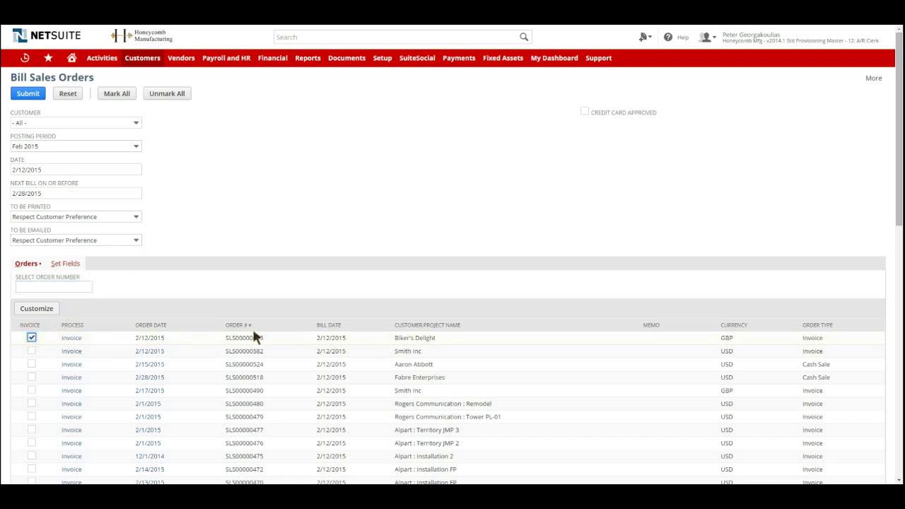
scroll(253, 335, "down", 2)
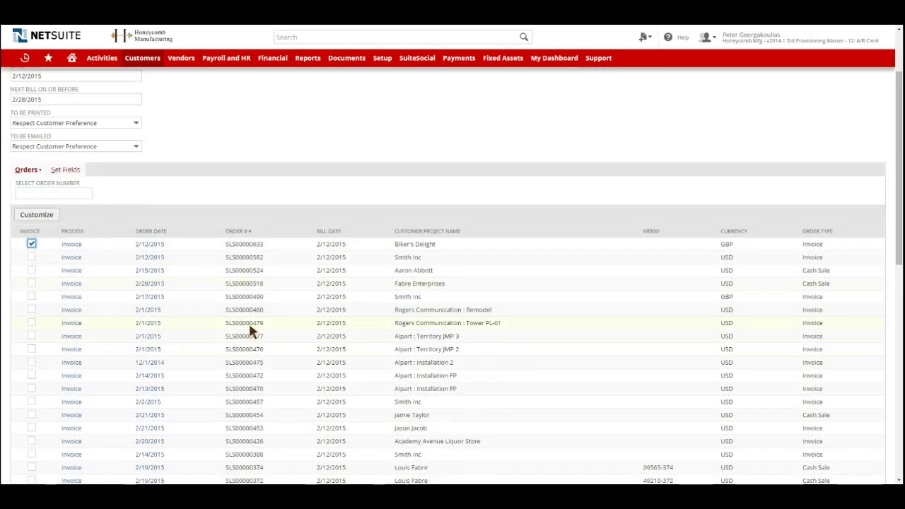
scroll(248, 327, "up", 2)
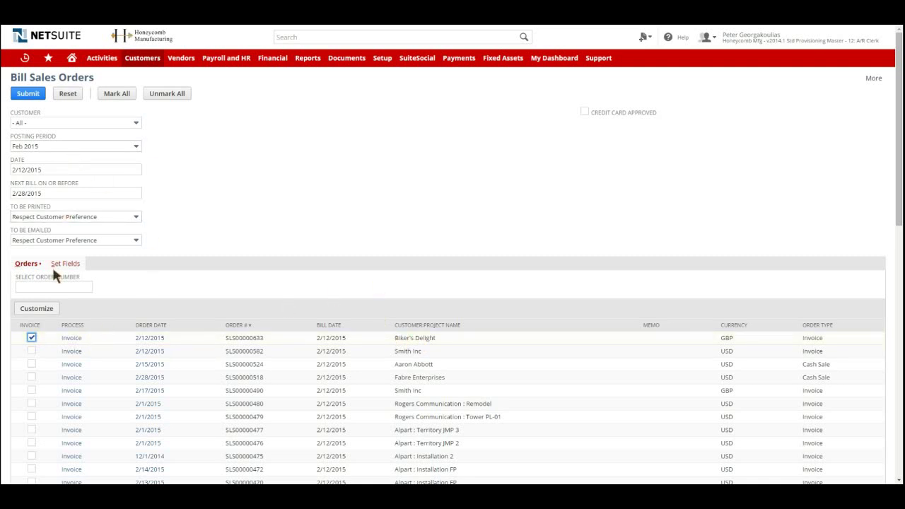
left_click(22, 101)
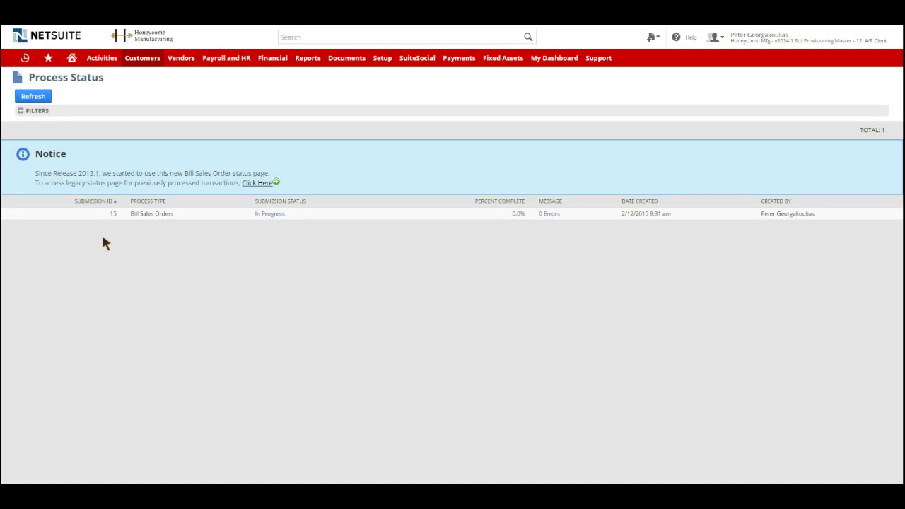
Step: Refresh the billing process status and open the records processed for SLS00000633
mouse_move(25, 57)
left_click(41, 98)
left_click(267, 214)
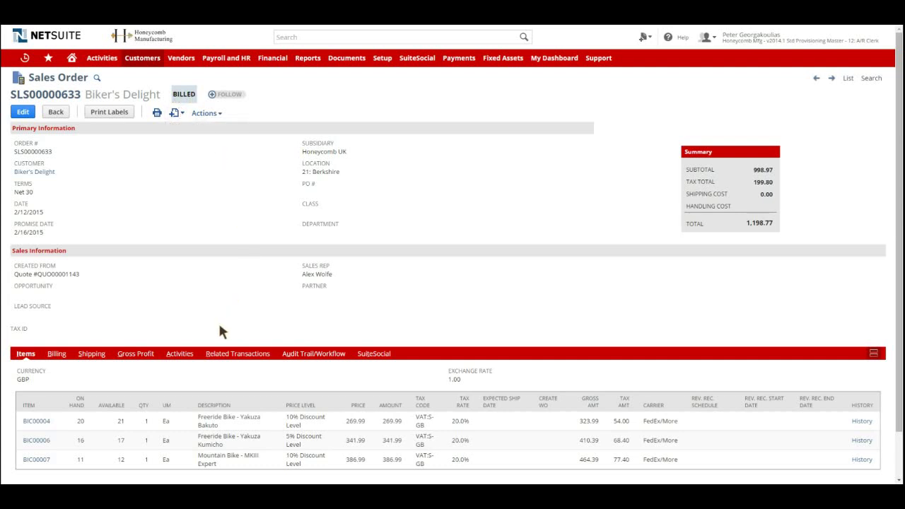
Step: From the sales order's related invoice INV10000003, start a customer payment applying 1,258.77
left_click(237, 360)
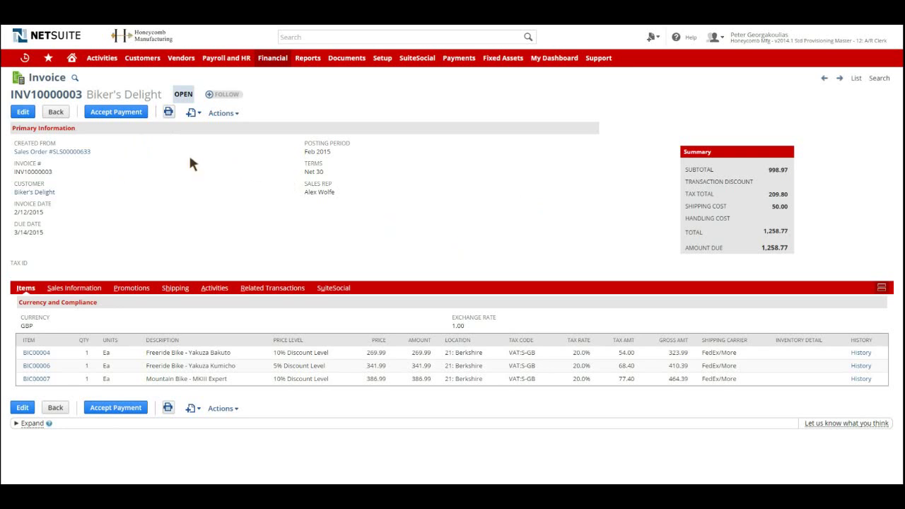
left_click(108, 114)
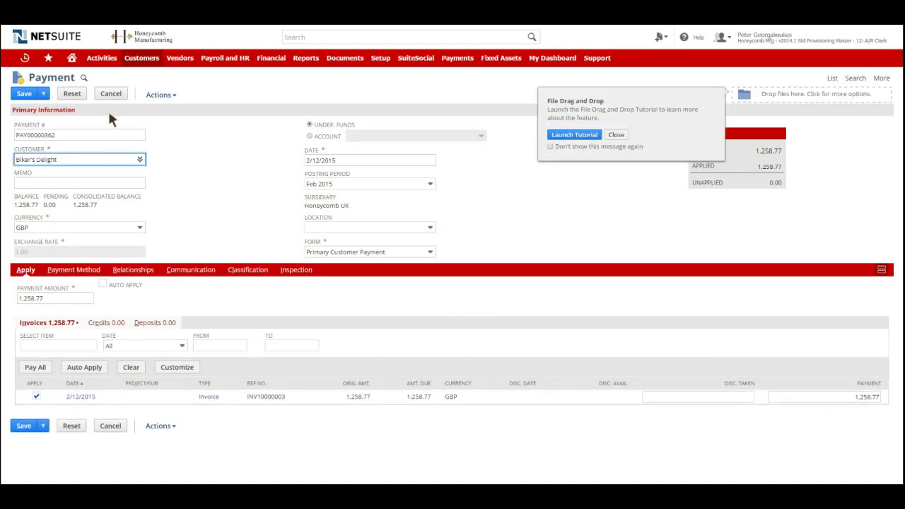
Step: Save payment PAY00000362 to Undeposited Funds, leaving Biker's Delight's balance at 0.00
left_click(616, 134)
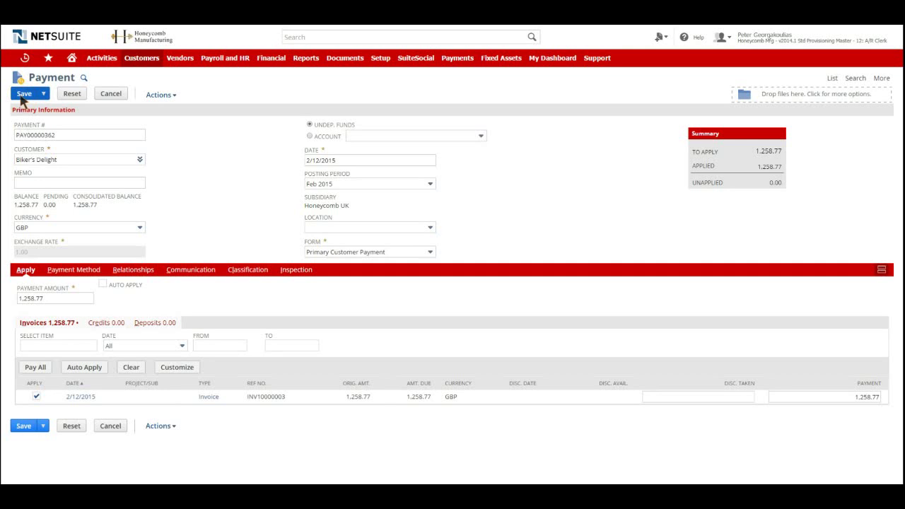
left_click(21, 96)
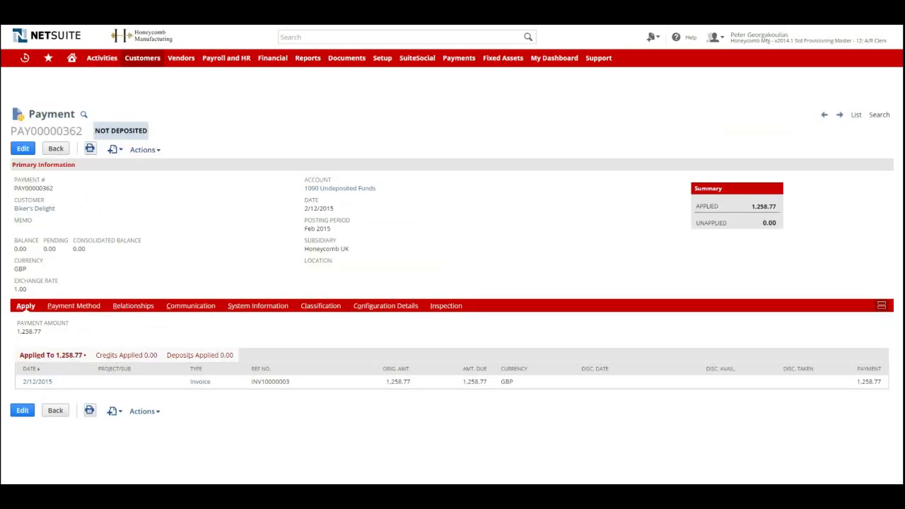